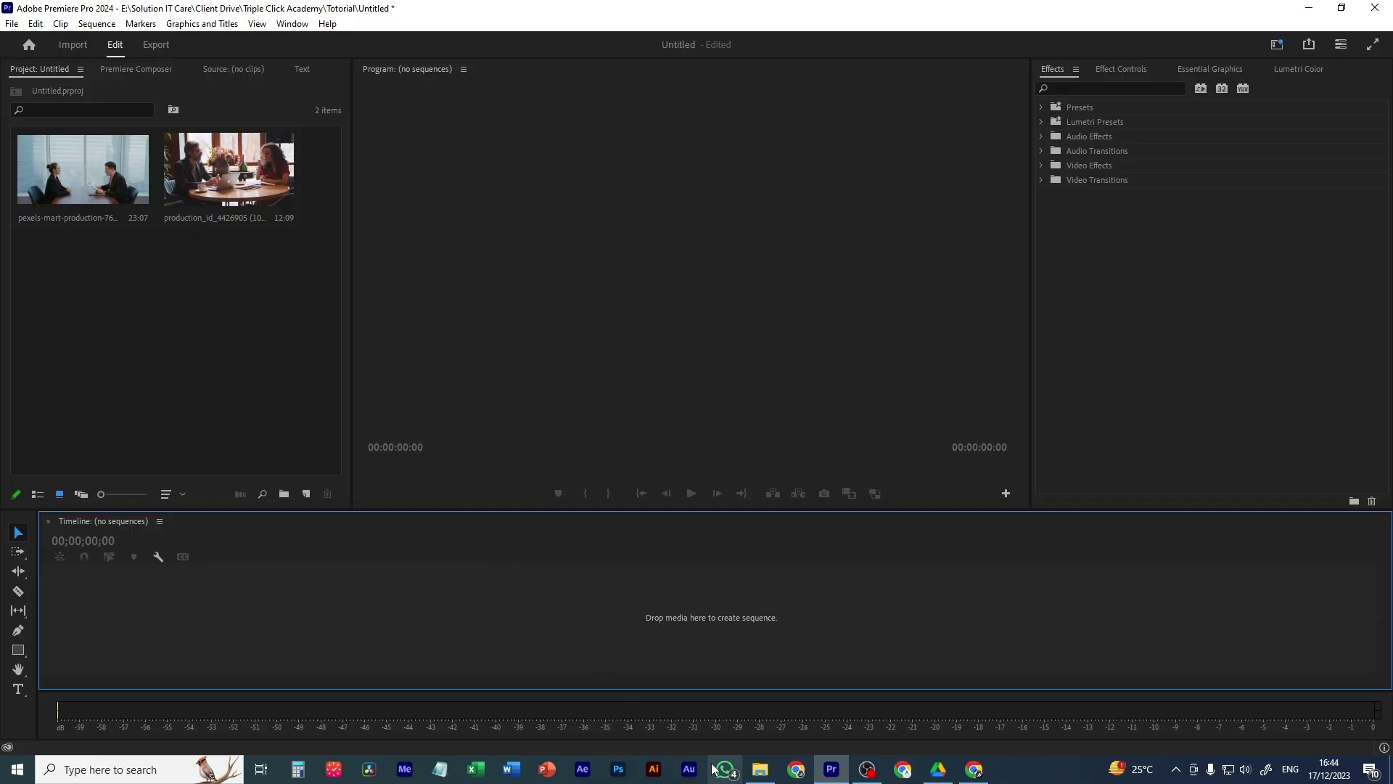
click(87, 321)
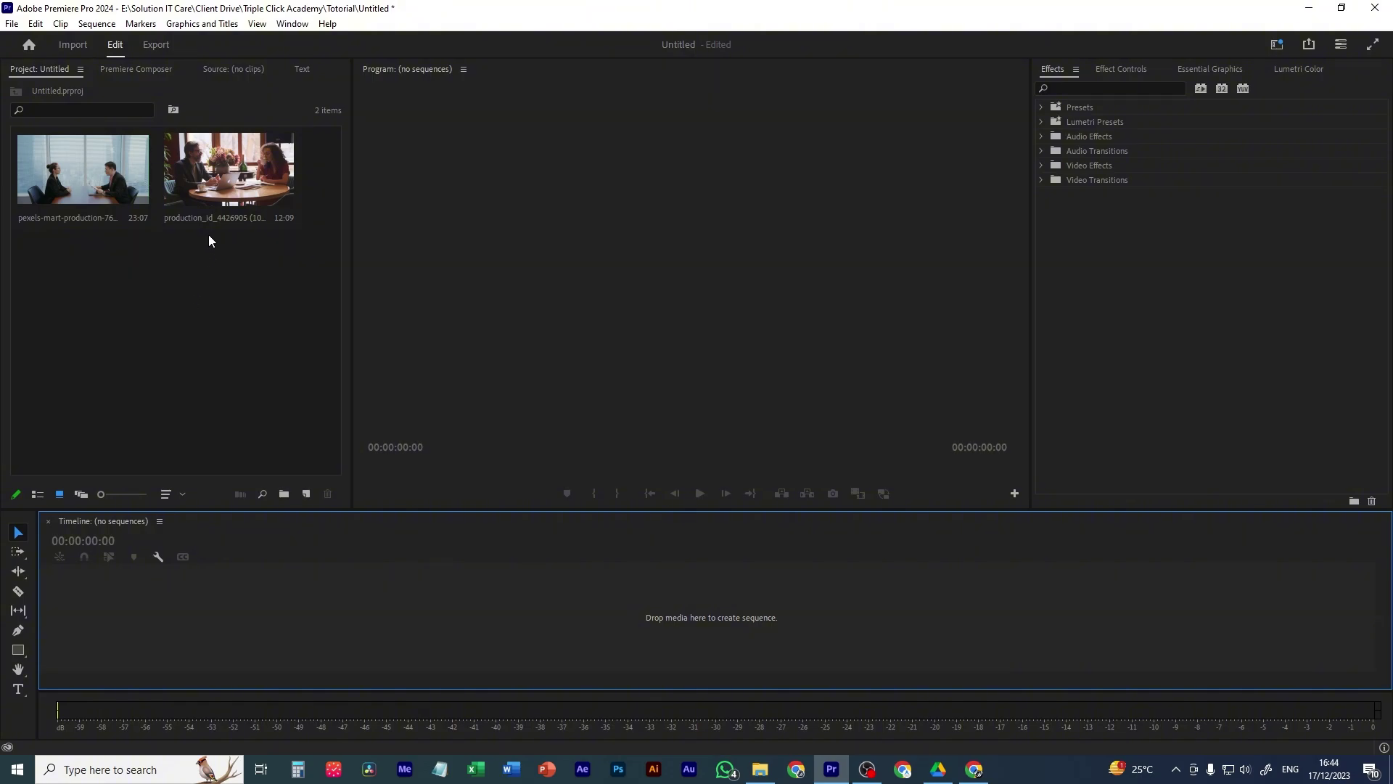
drag(229, 175, 237, 621)
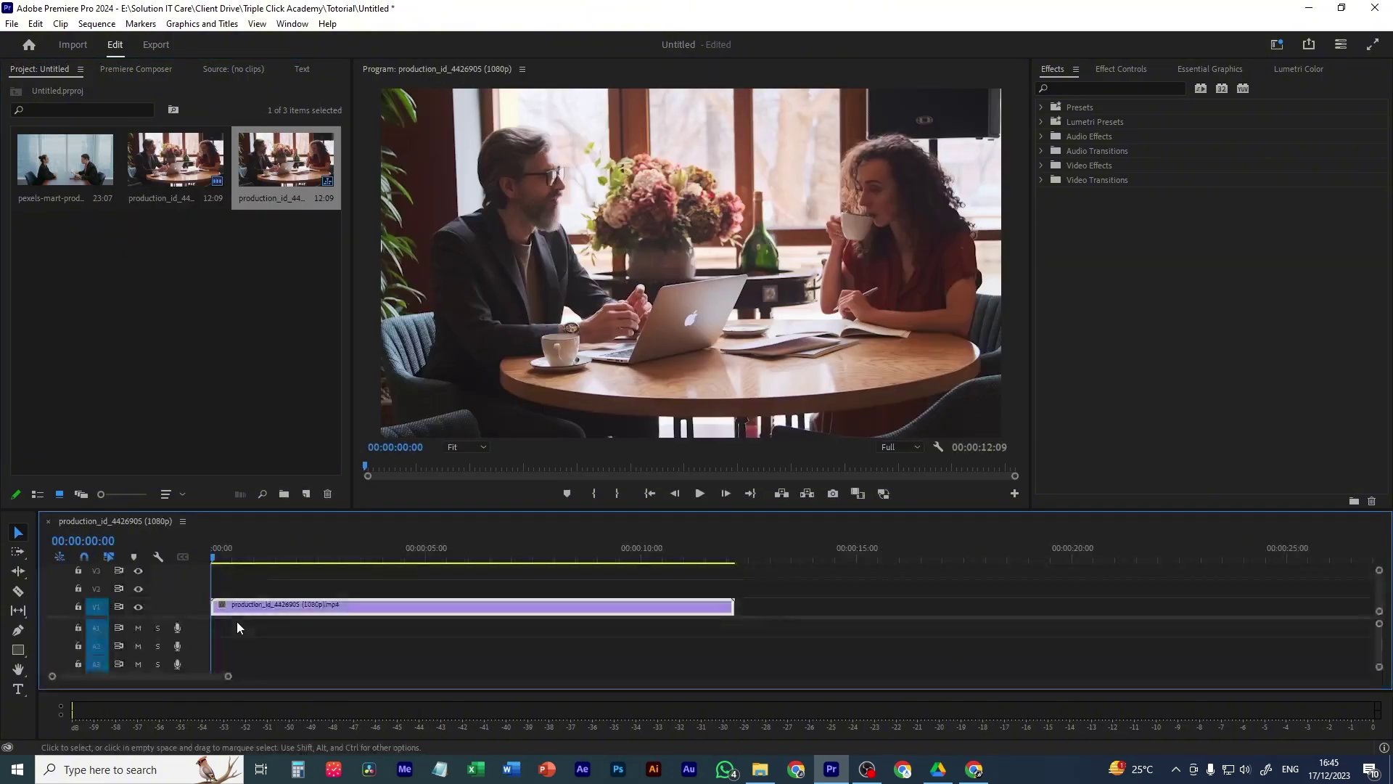
drag(275, 549, 225, 573)
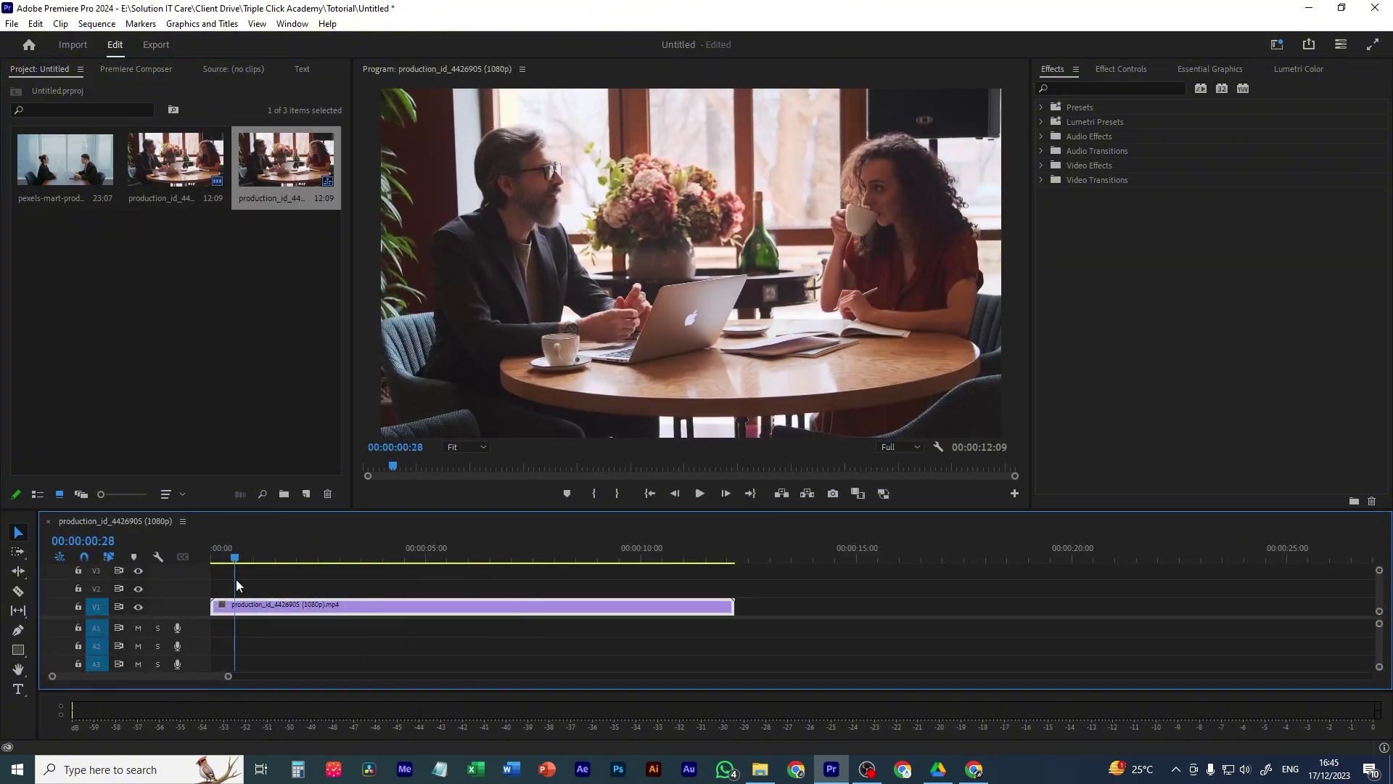
key(space)
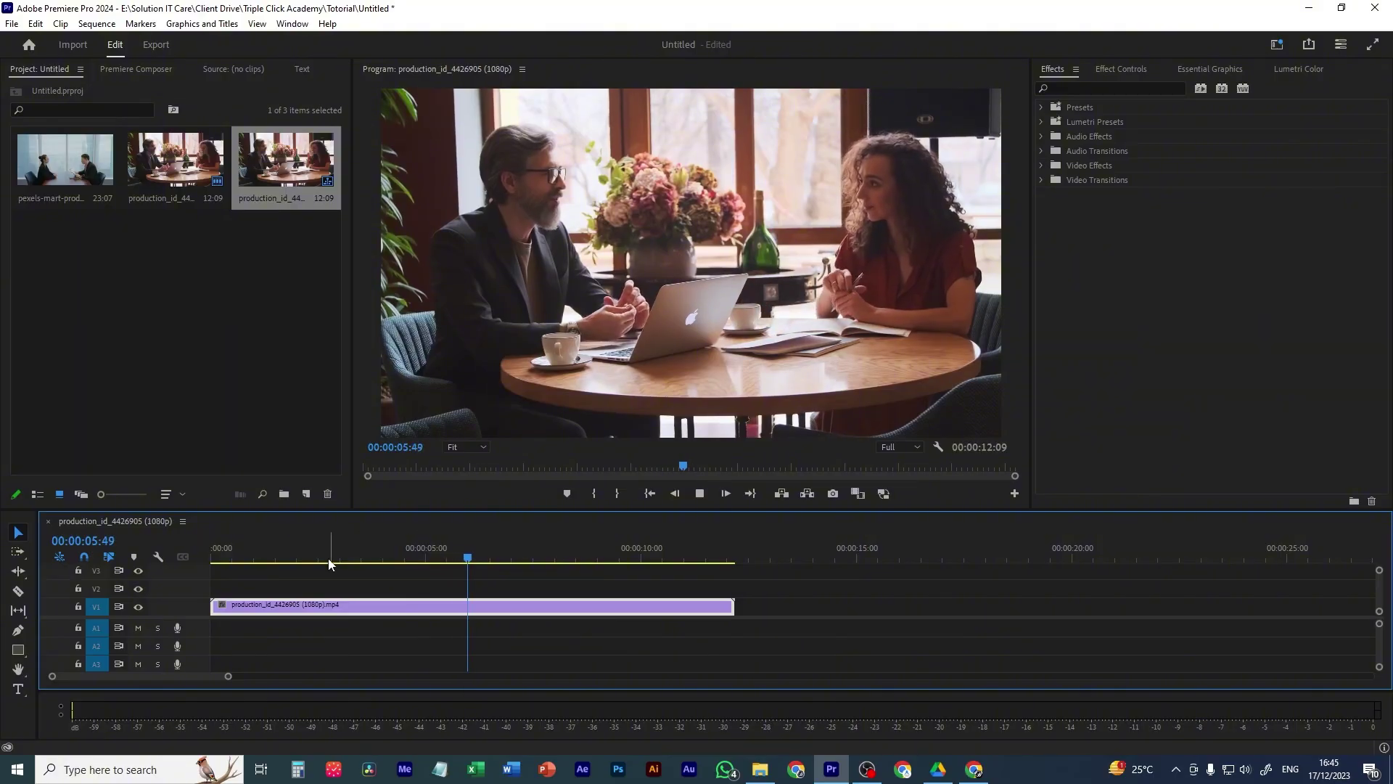
drag(466, 557, 224, 558)
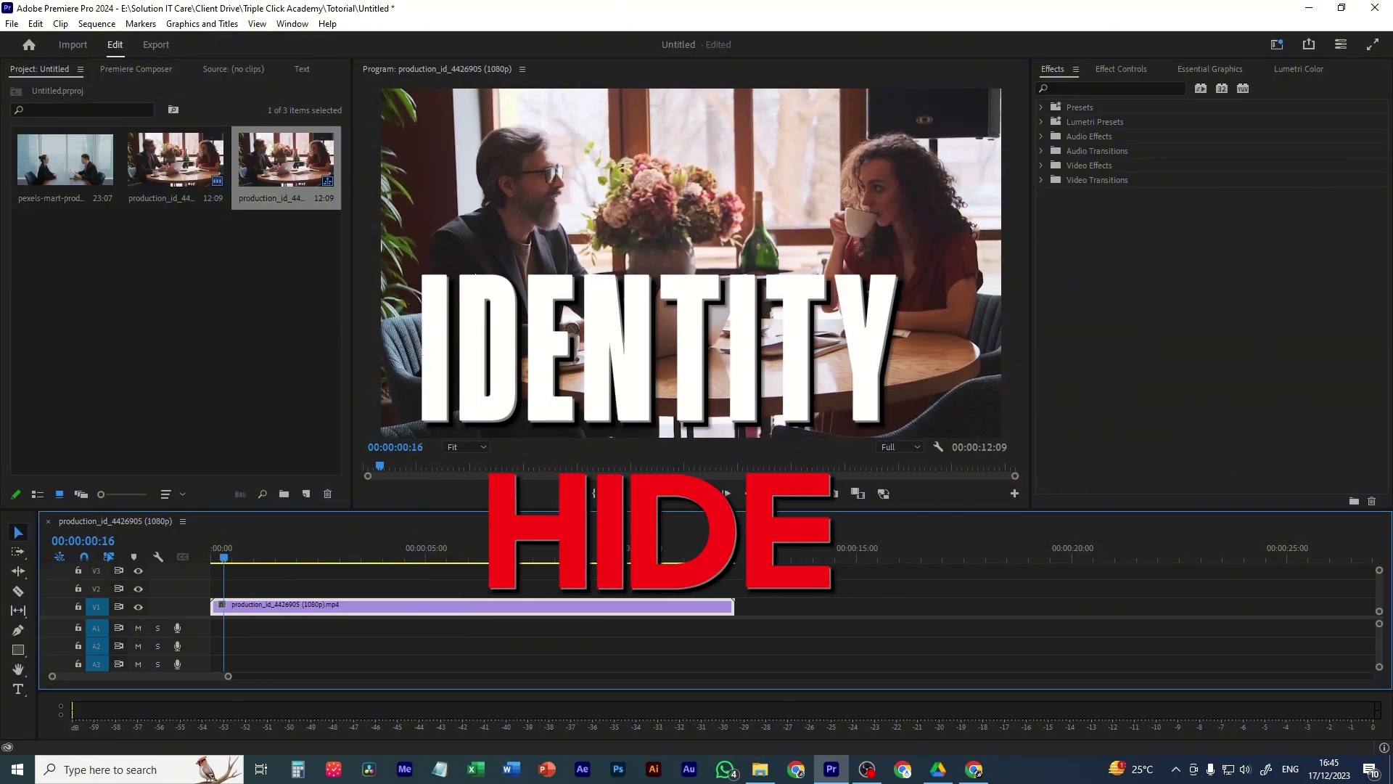
- Find the blur effects and apply Gaussian Blur to the clip in the timeline
click(1067, 89)
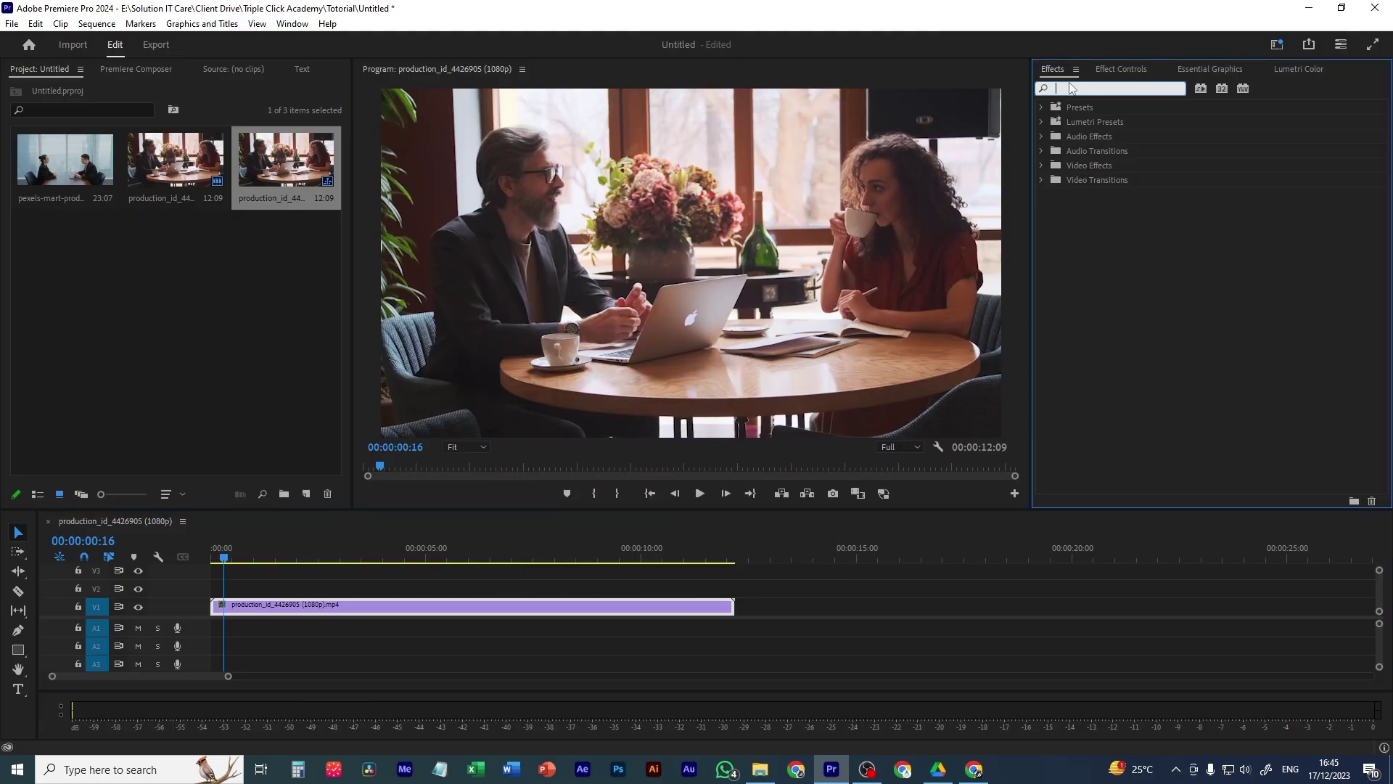
text(blur)
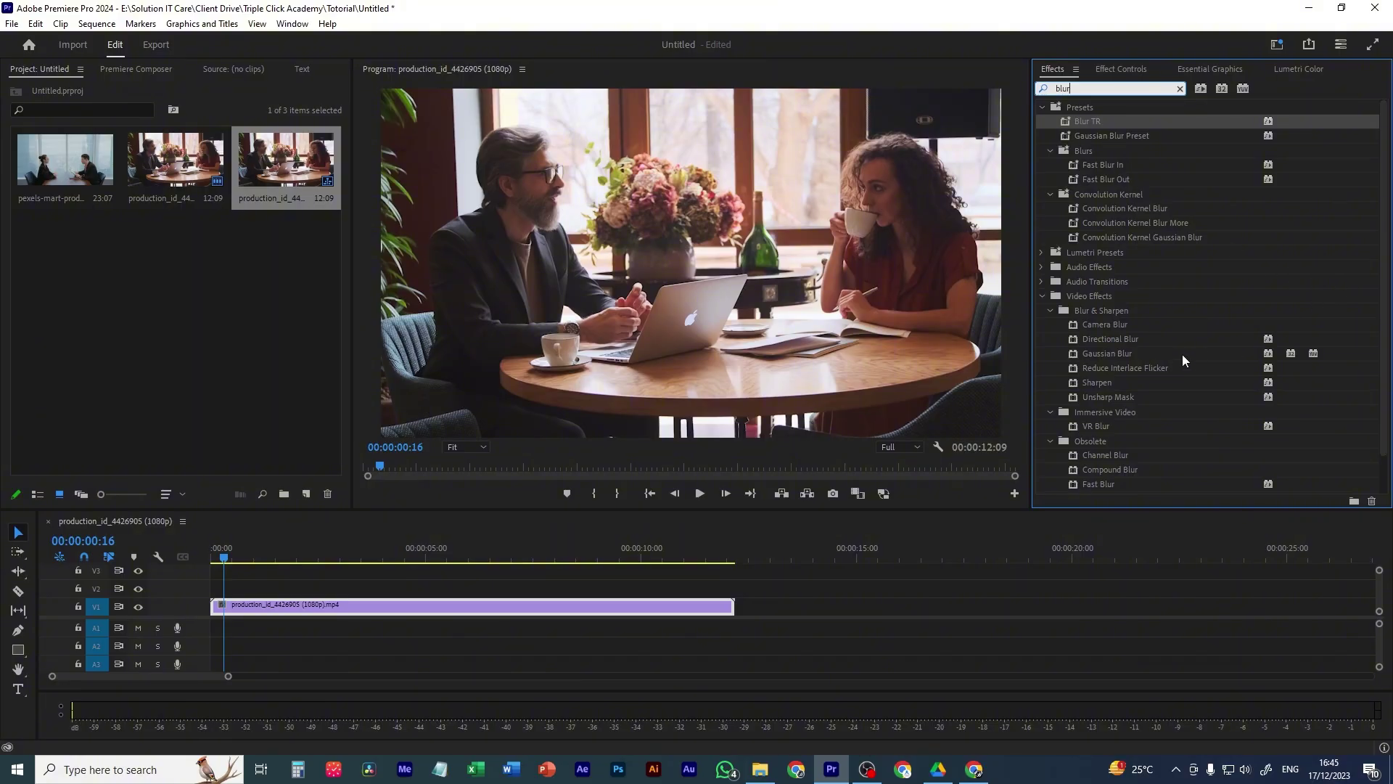
drag(1134, 352, 572, 609)
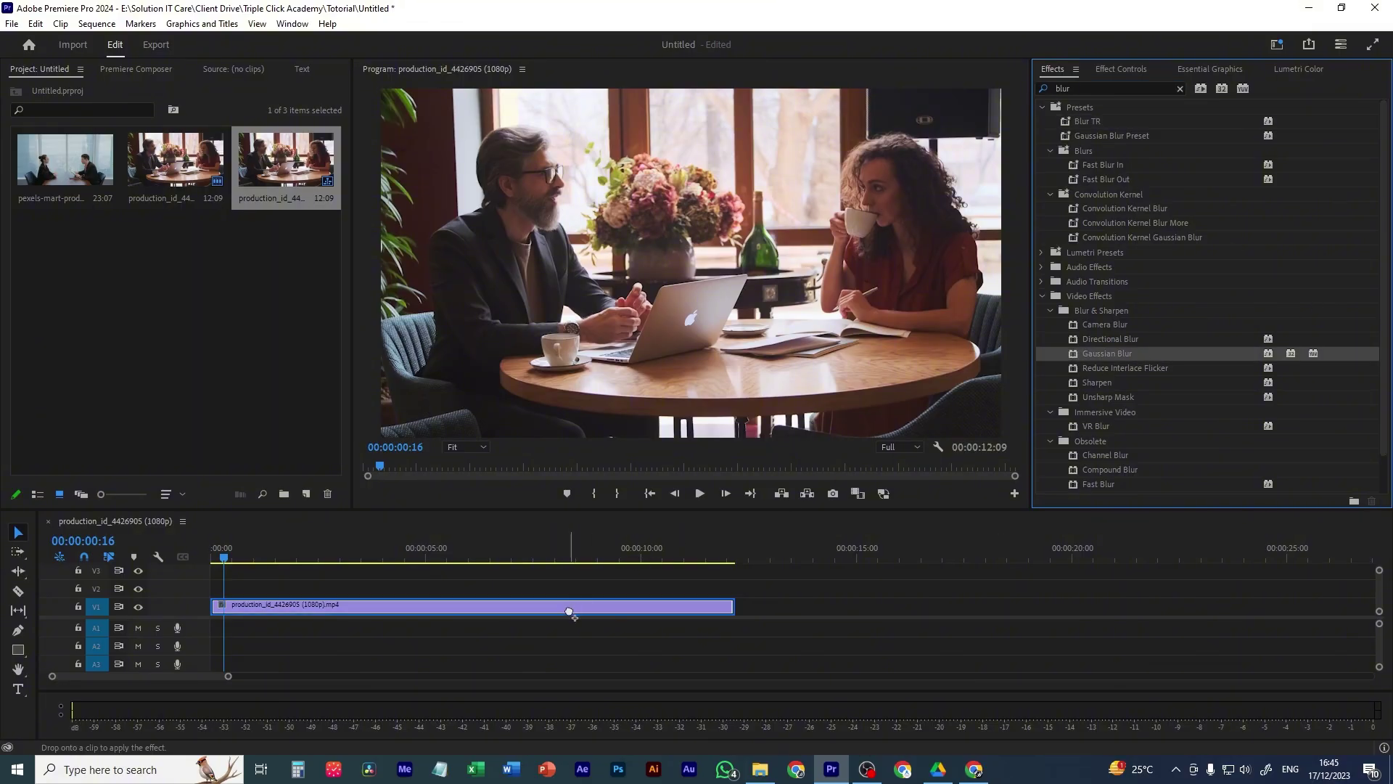
- Set the clip's Gaussian Blur blurriness to 11
click(1126, 71)
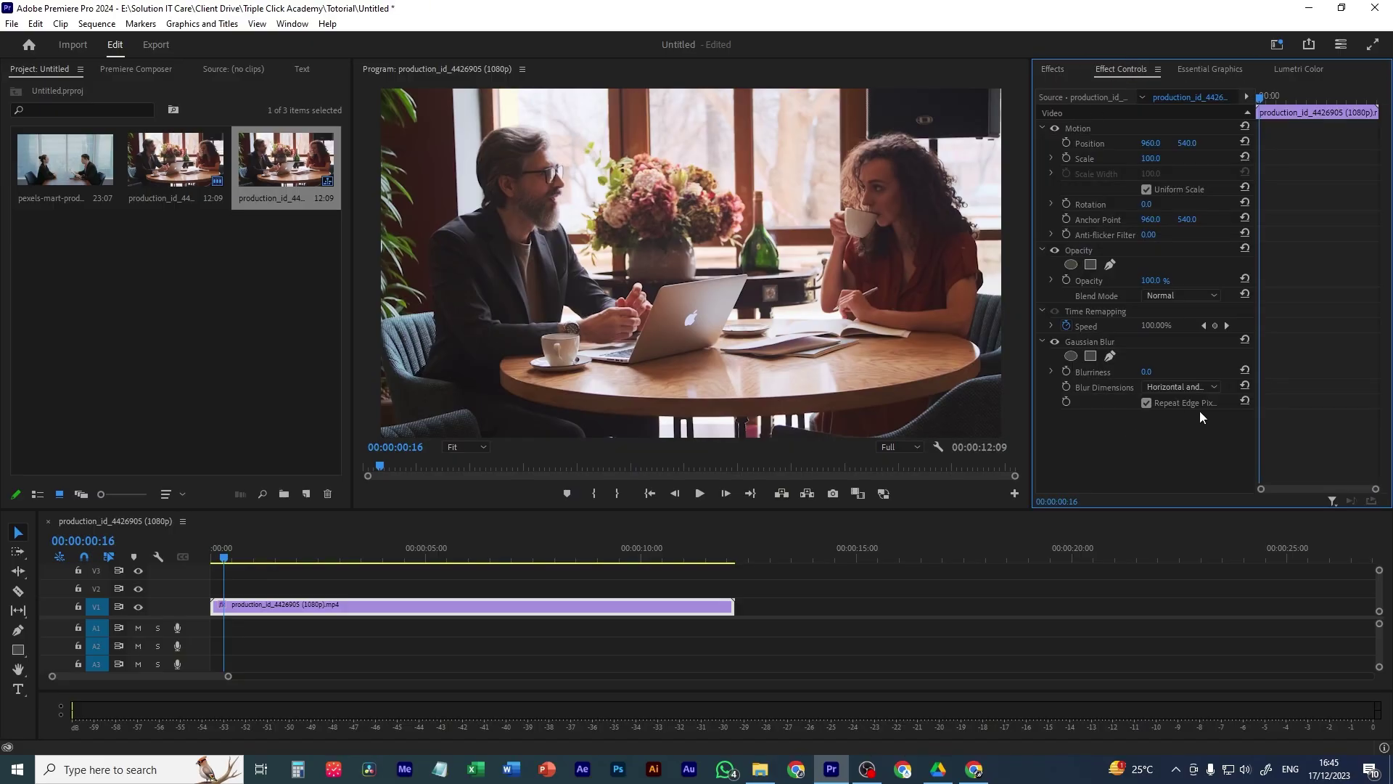
drag(1151, 372, 1254, 371)
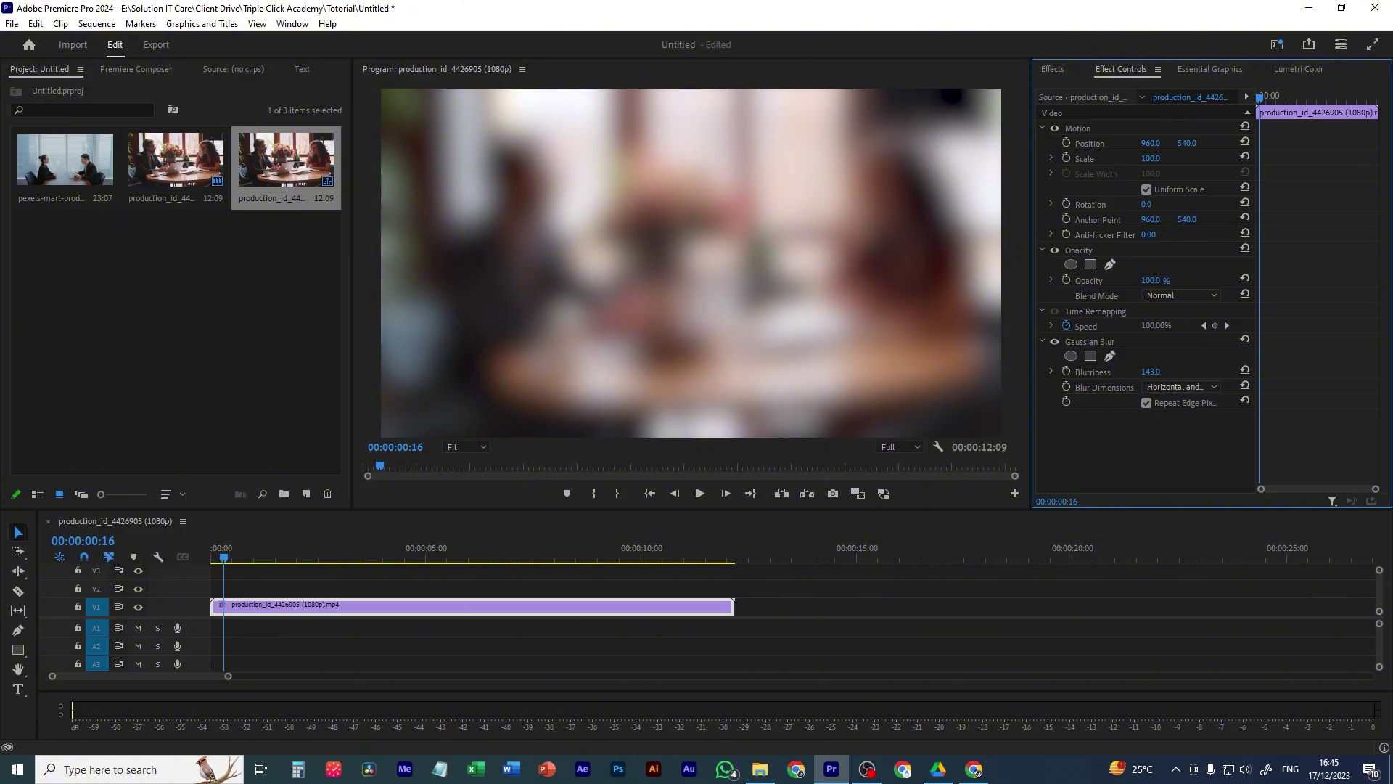
click(1152, 371)
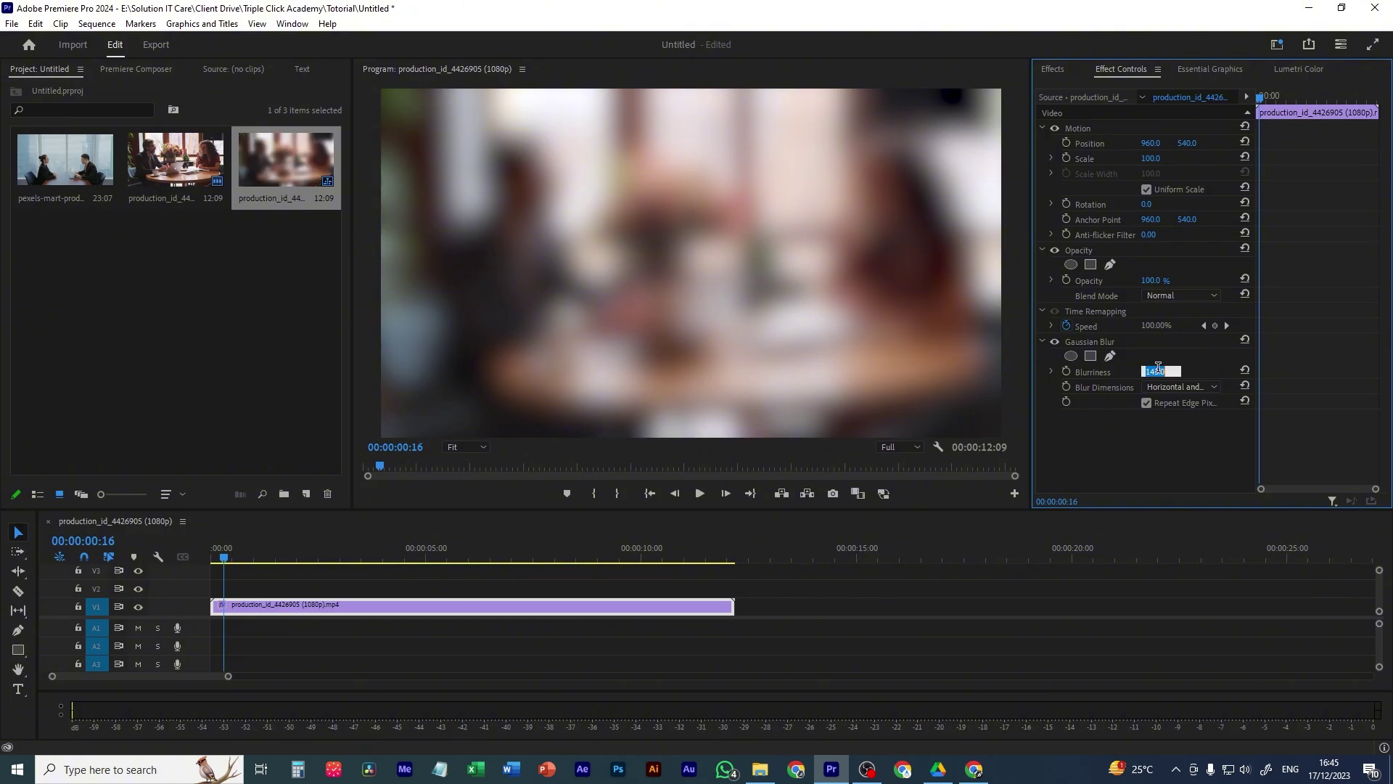
text(11)
key(Return)
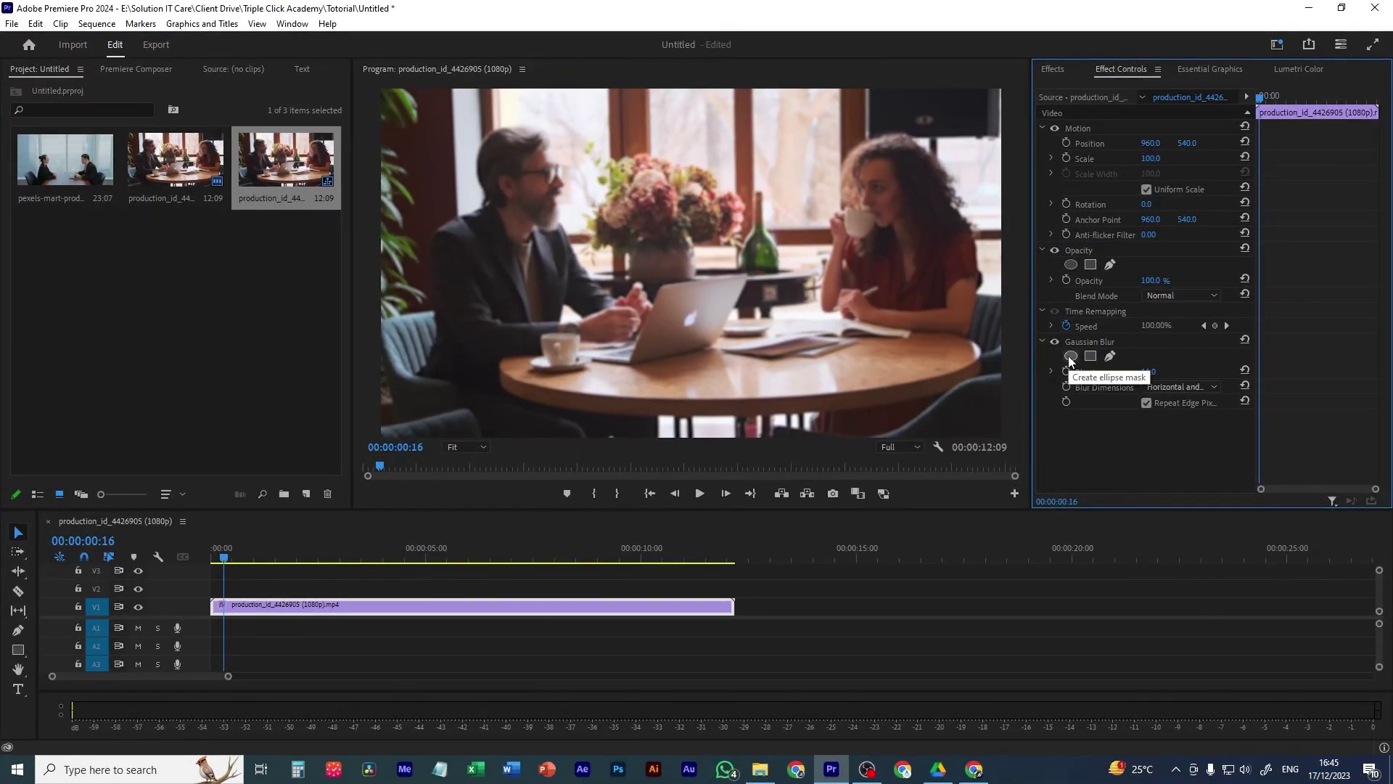
- Add an ellipse mask to the Gaussian Blur and move and shrink it to fit around the man's head
click(1059, 370)
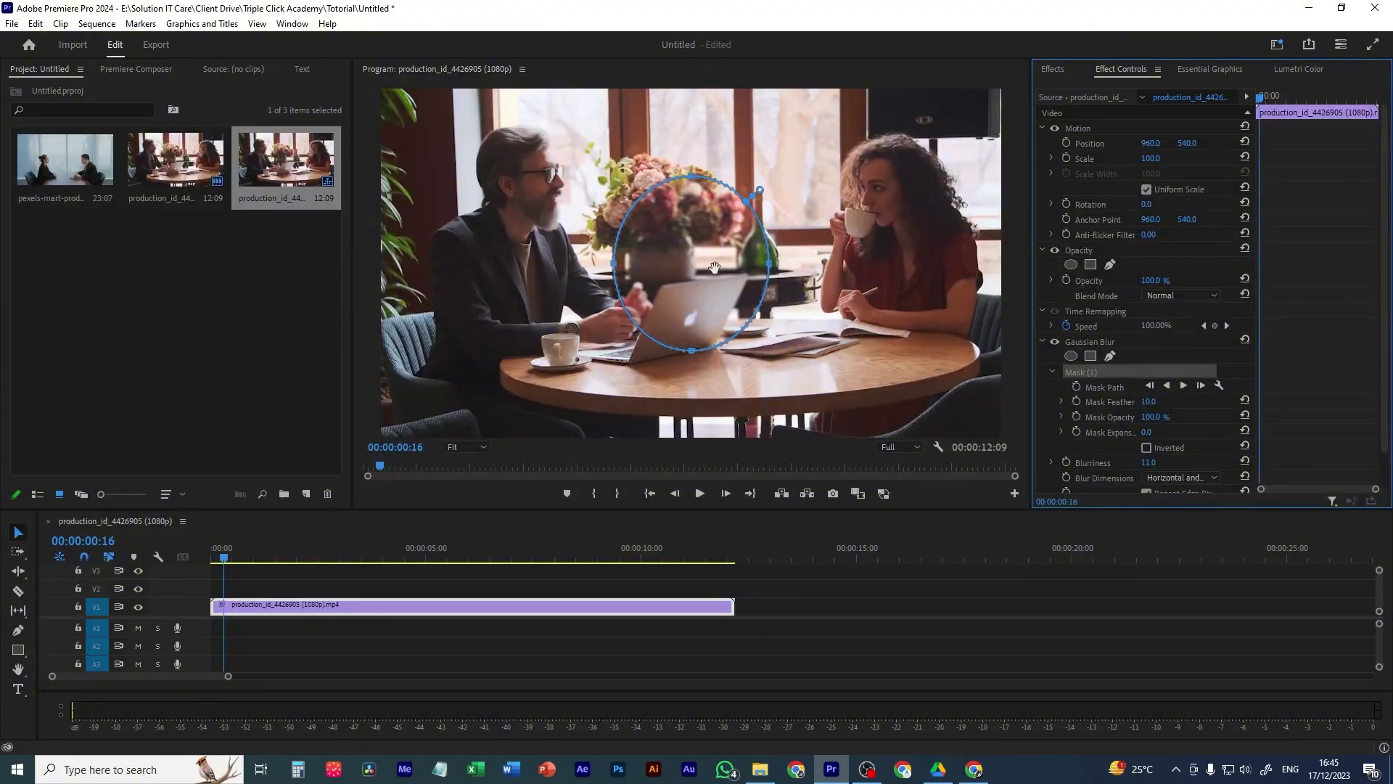
drag(714, 268, 538, 180)
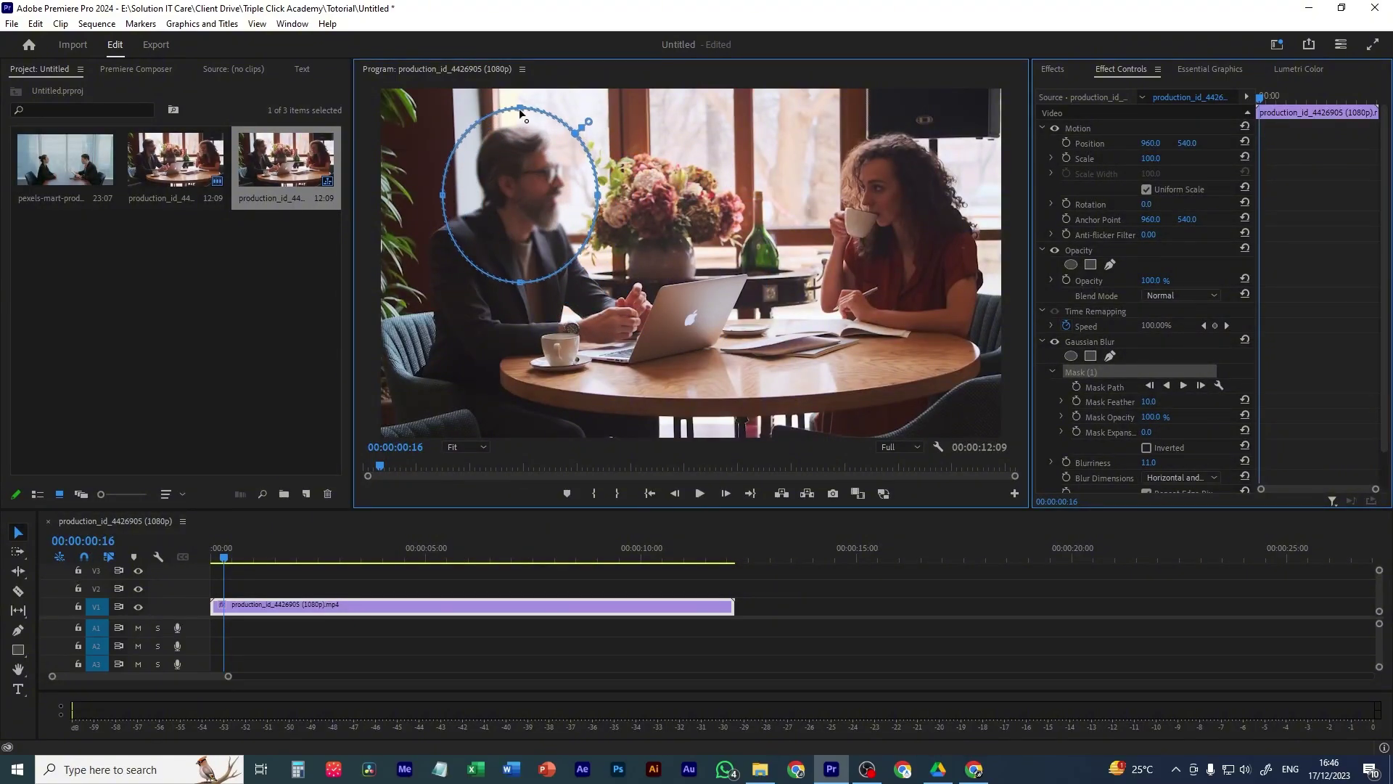
drag(521, 112, 519, 144)
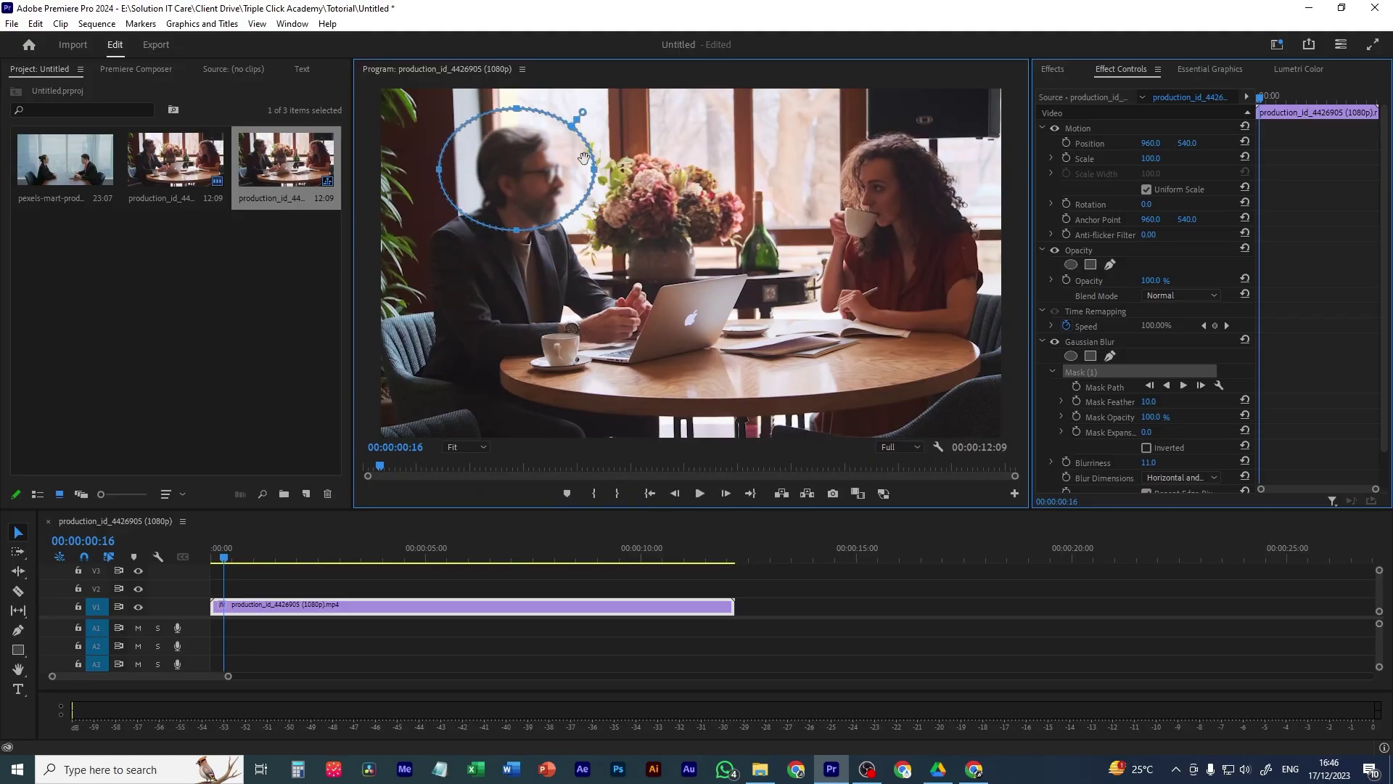
drag(593, 173, 525, 183)
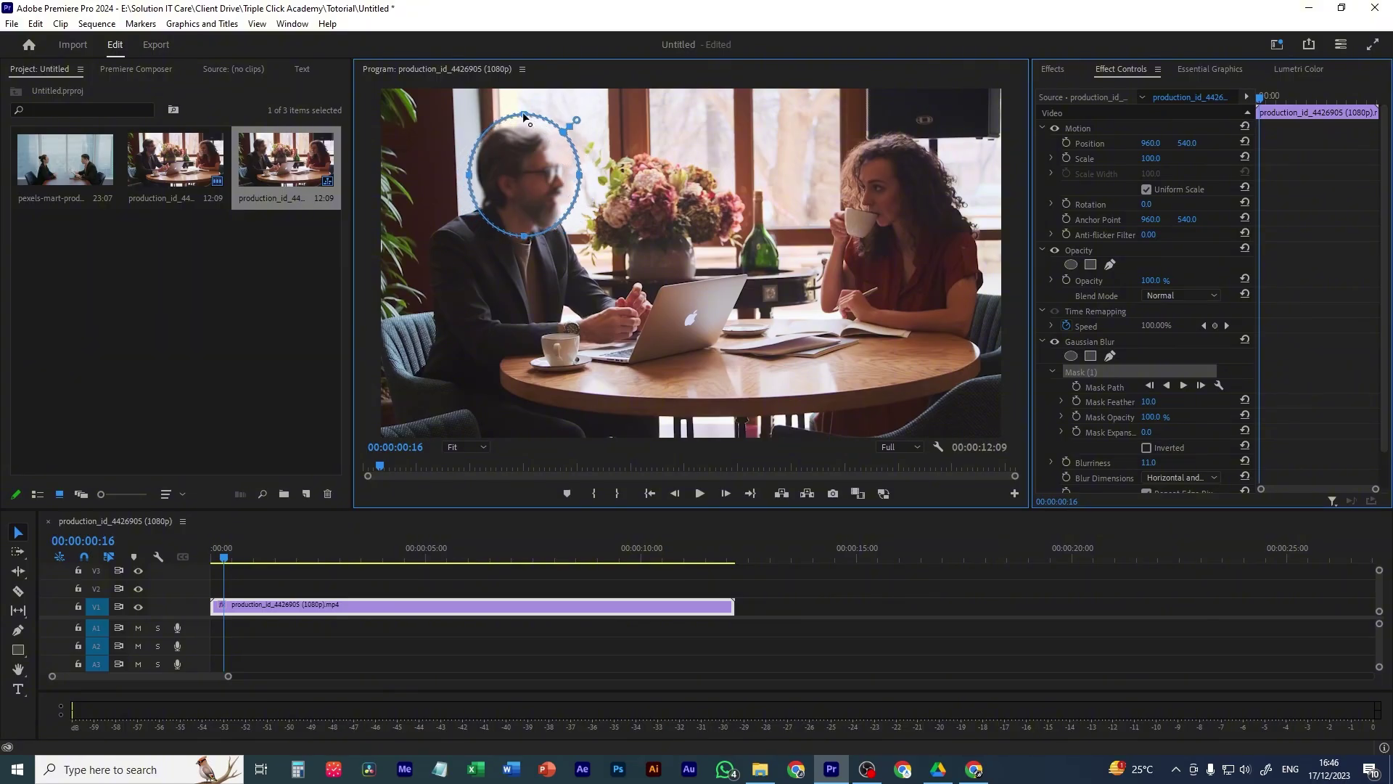
drag(523, 119, 534, 169)
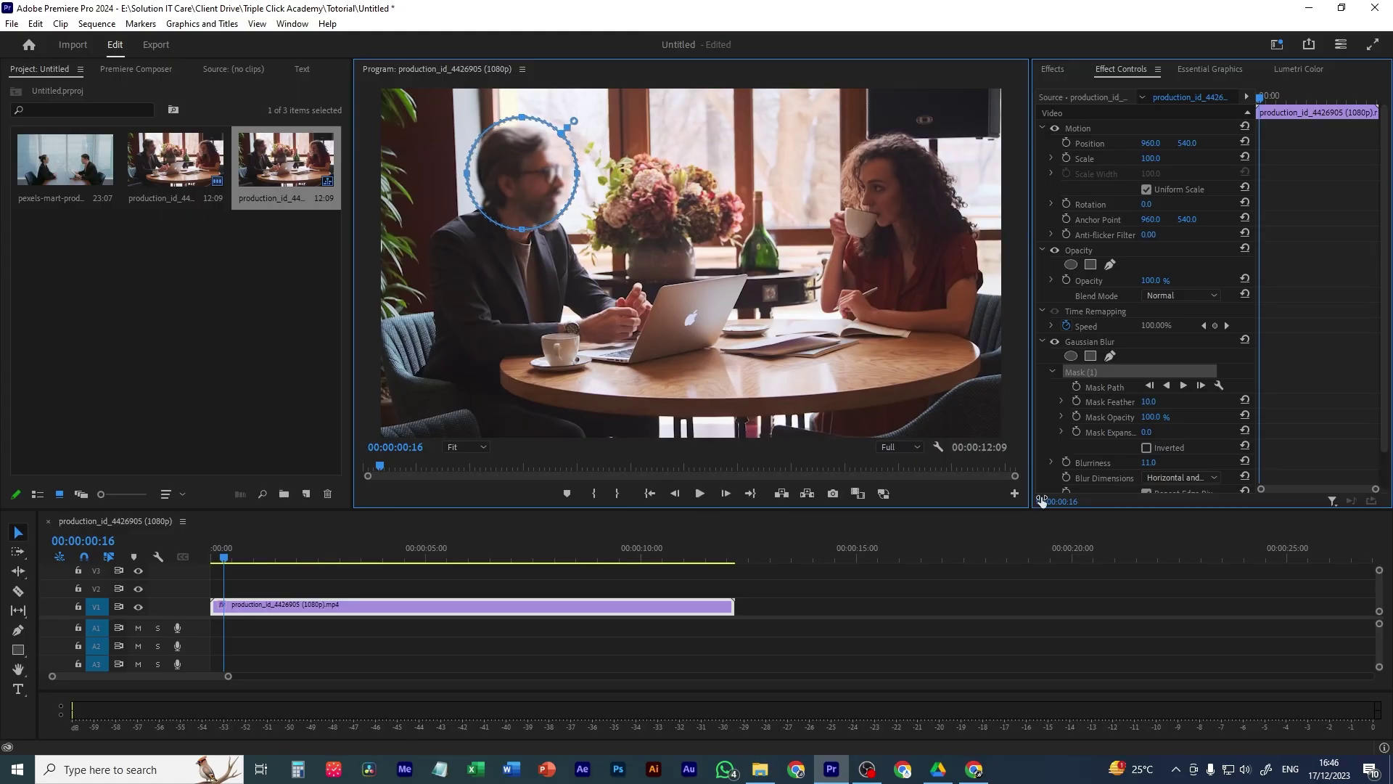
- Raise the Gaussian Blur blurriness to 51 and centre the mask over the man's face at the first frame
drag(1148, 462, 1171, 462)
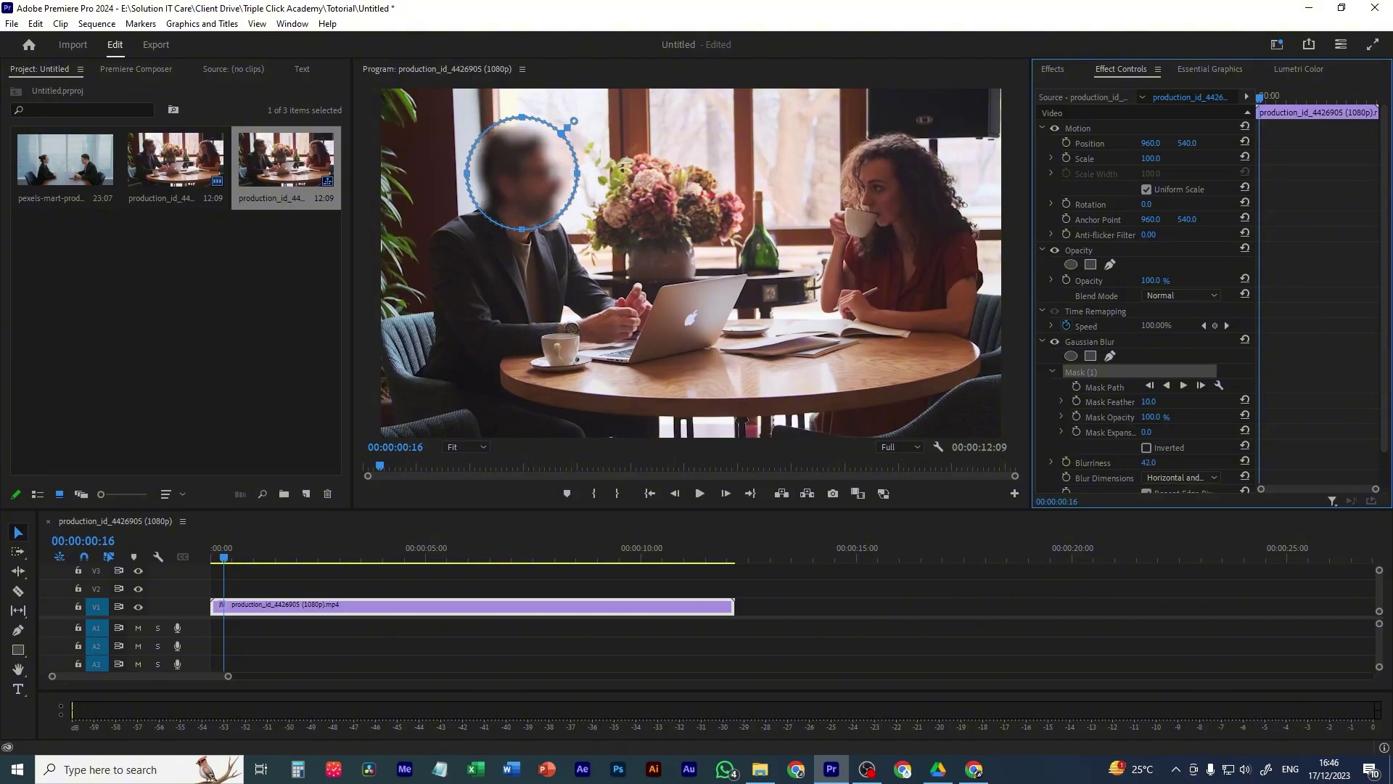
drag(527, 187, 530, 190)
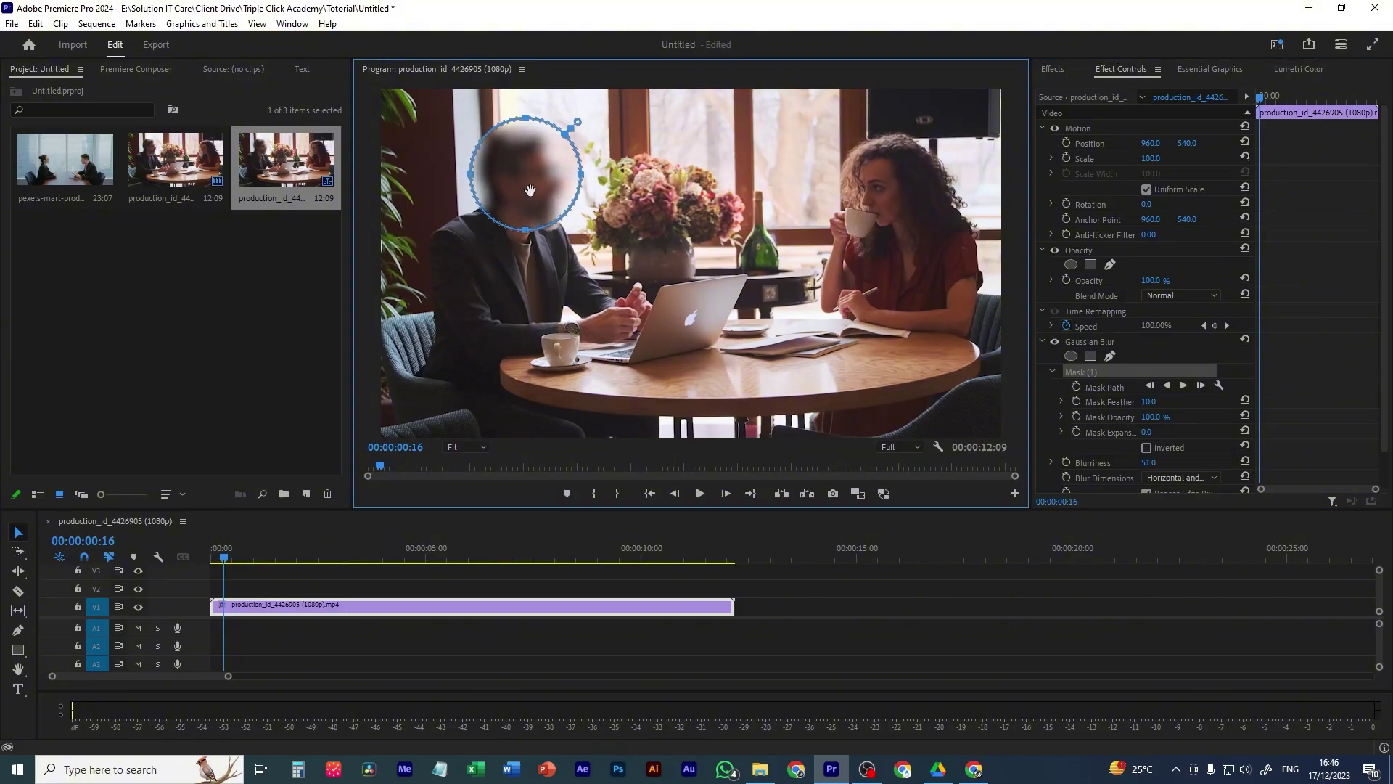
click(195, 563)
key(Home)
drag(541, 174, 545, 175)
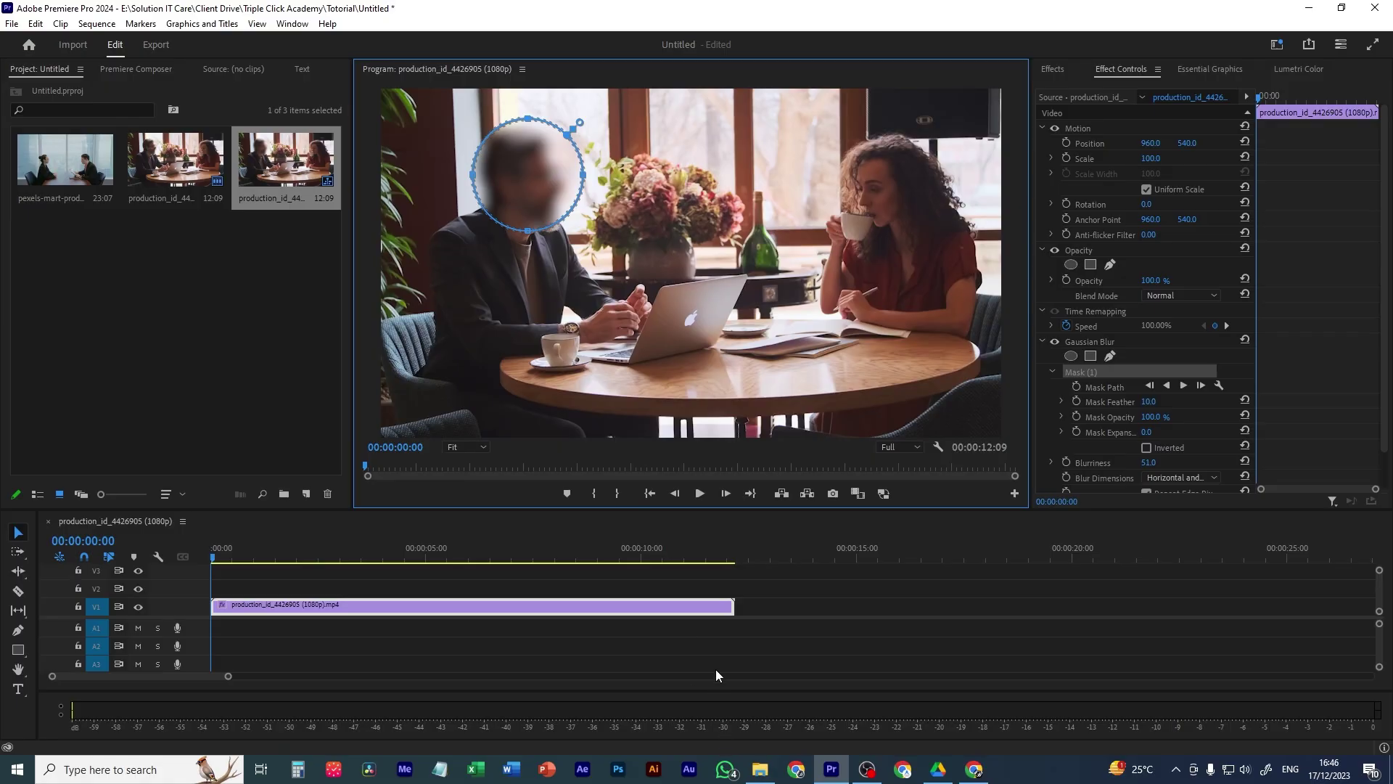
- Trim the clip's end to about 00:00:08:46 and track the blur mask forward through the clip
drag(732, 606, 592, 608)
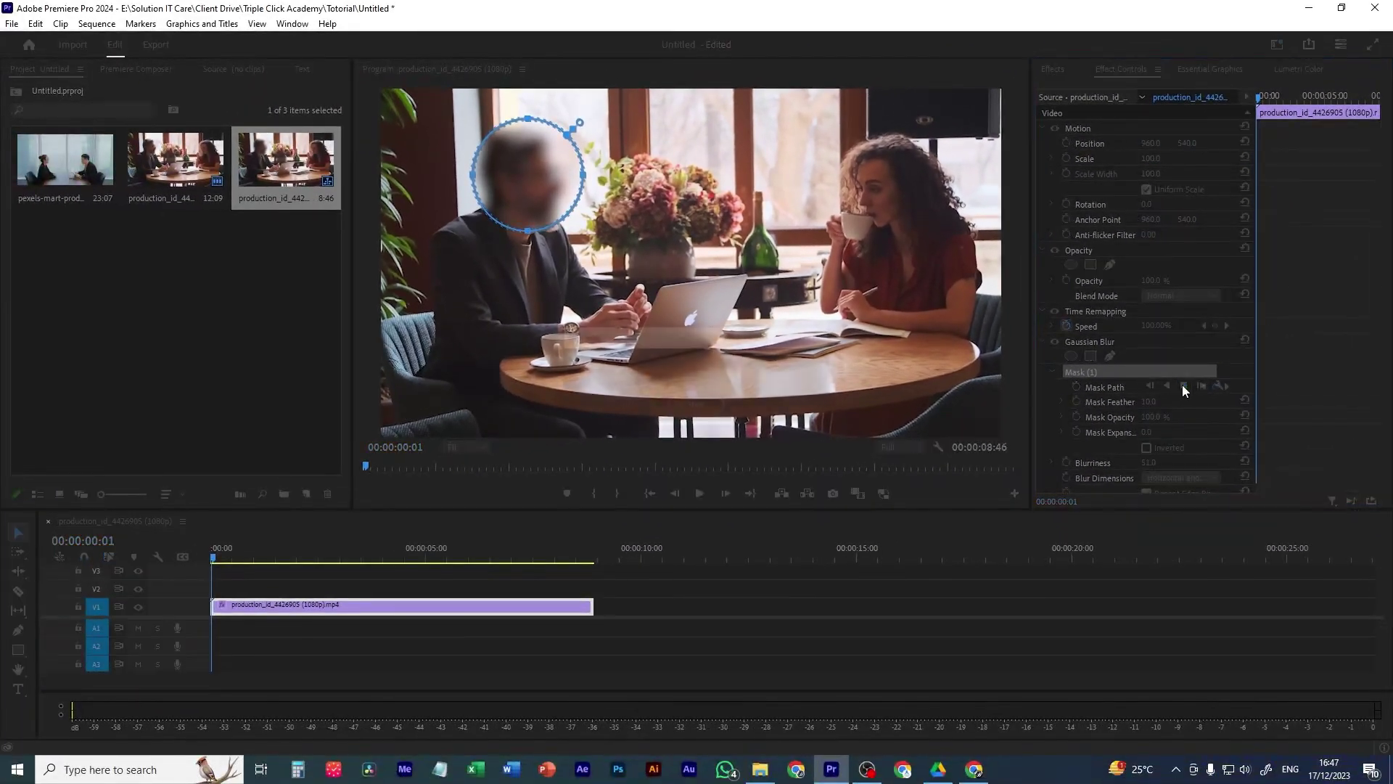
click(1210, 462)
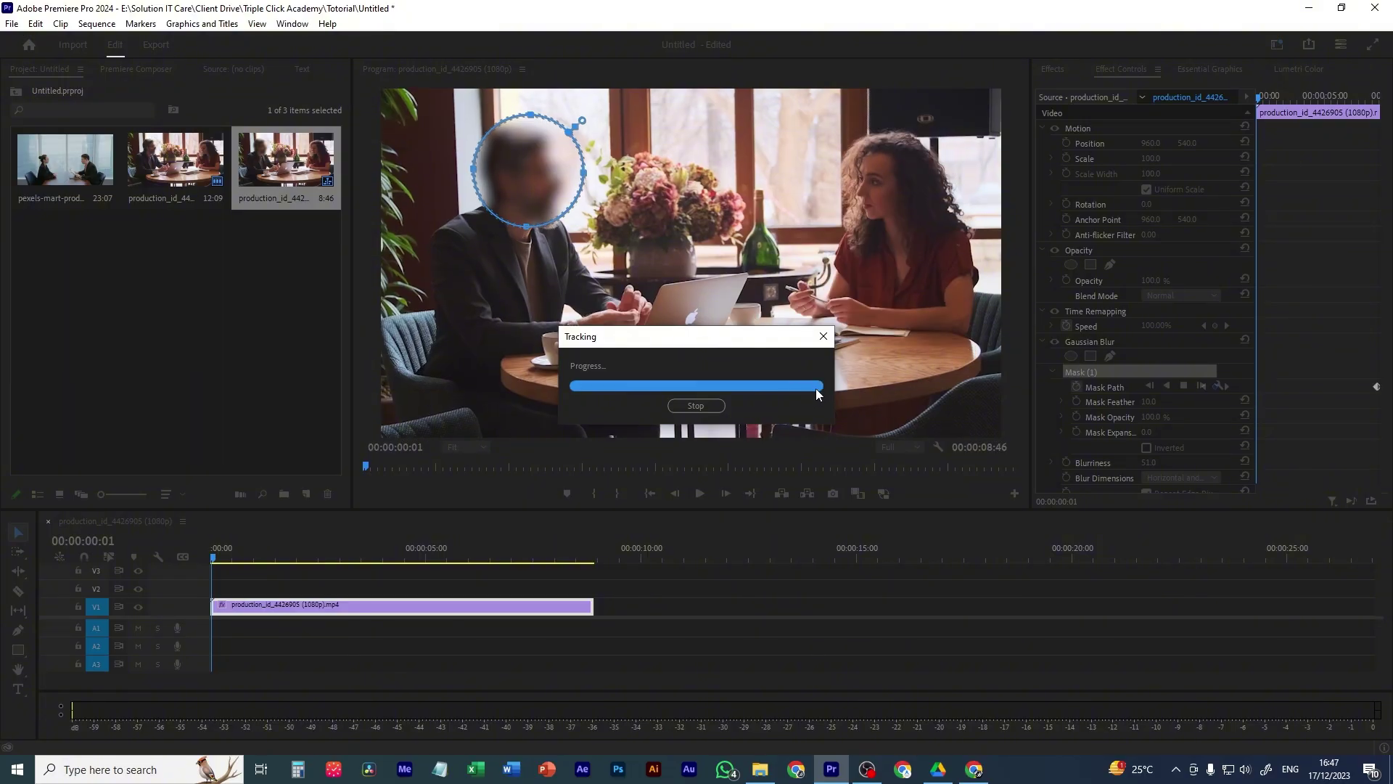
- Play back the sequence at enlarged size to check that the blur follows the man's face
key(space)
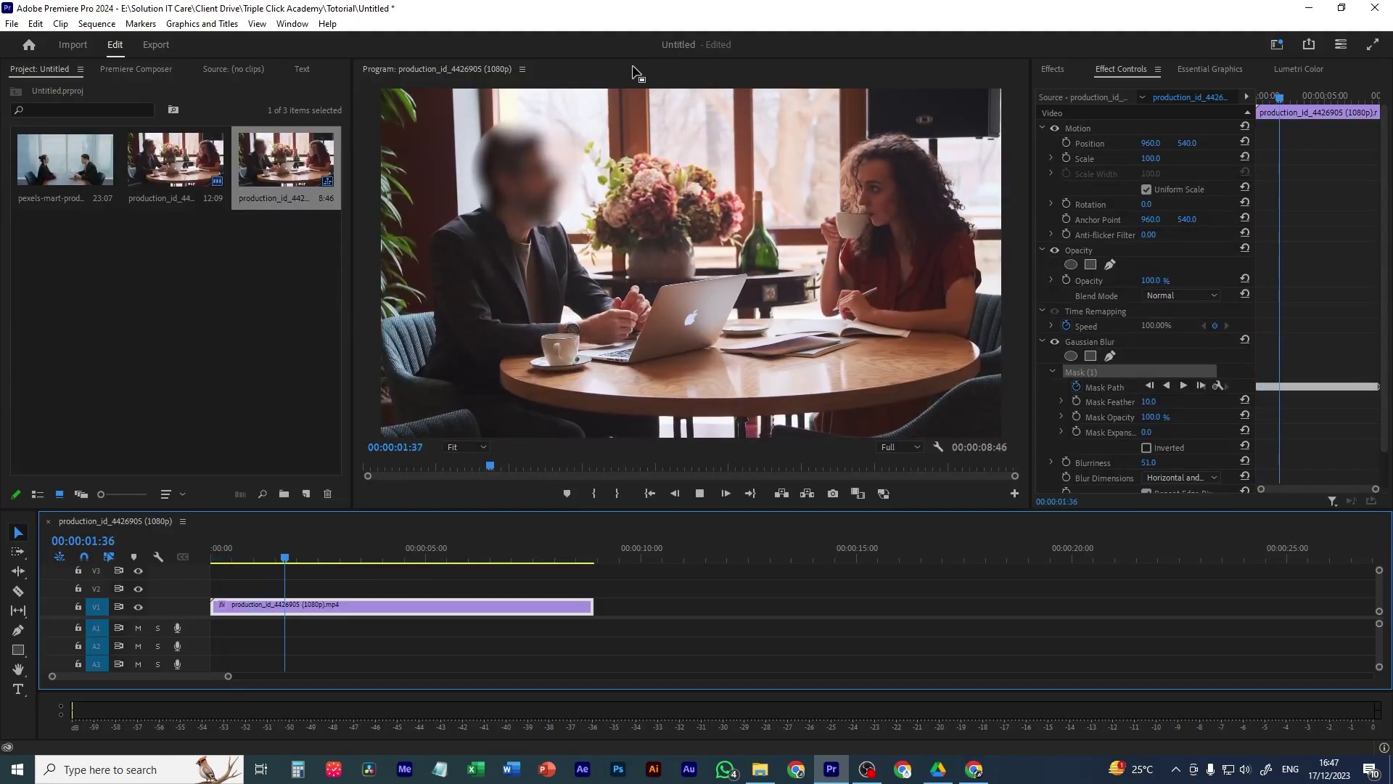
key(grave)
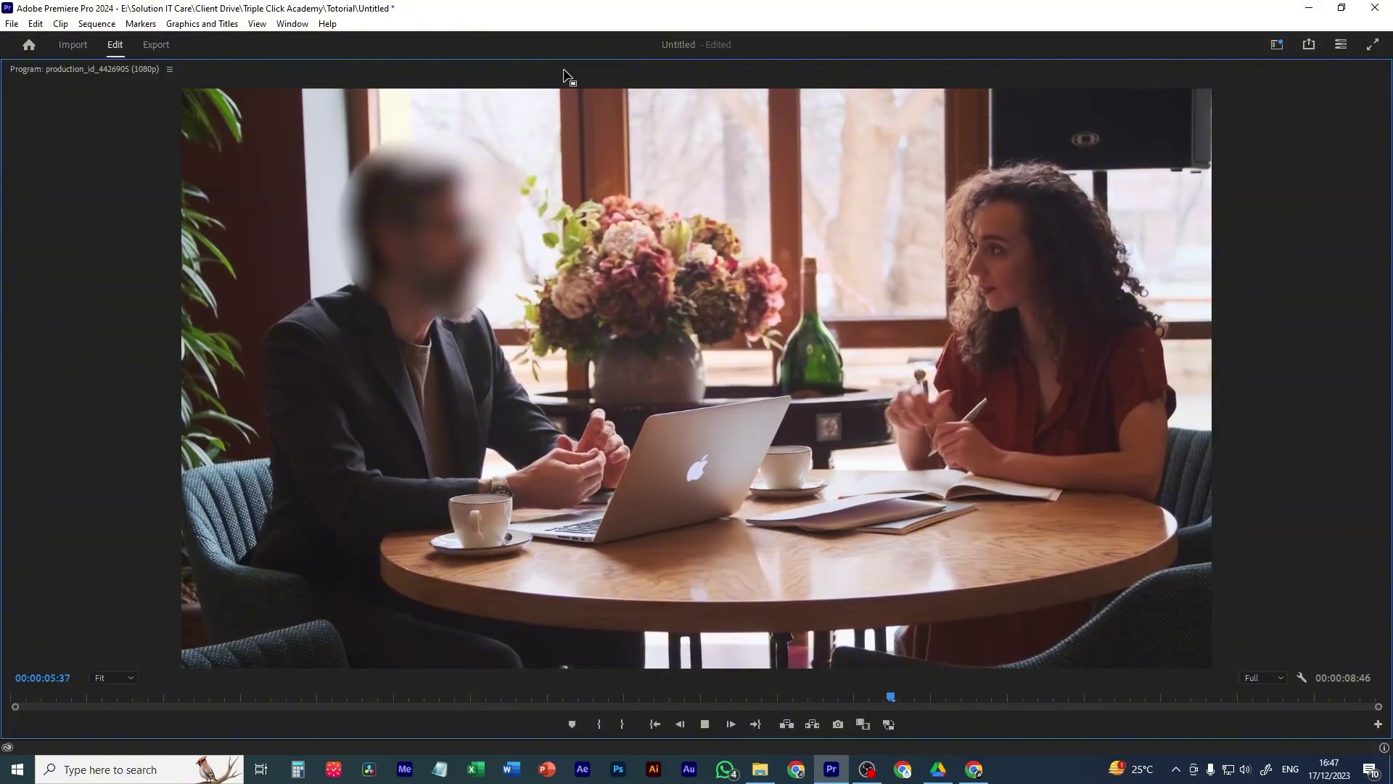
key(grave)
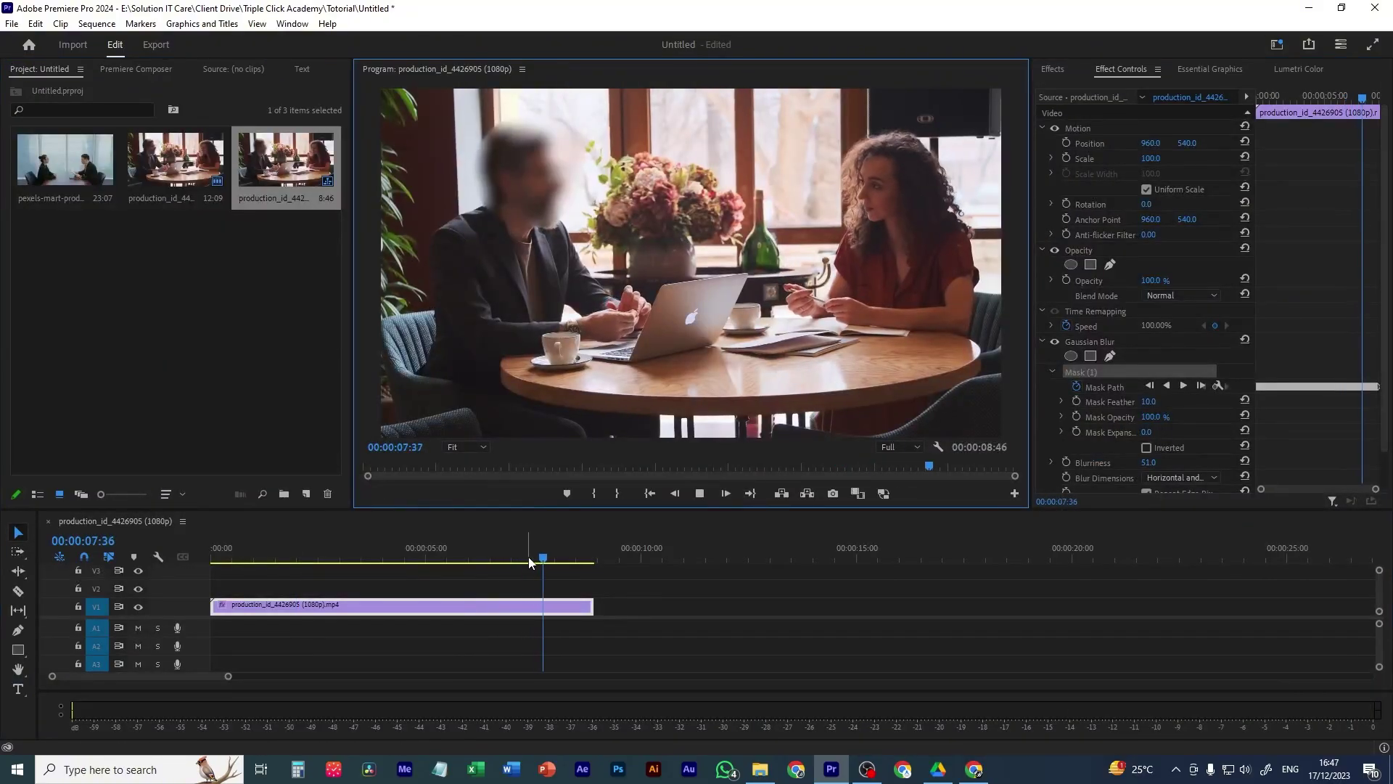
click(497, 556)
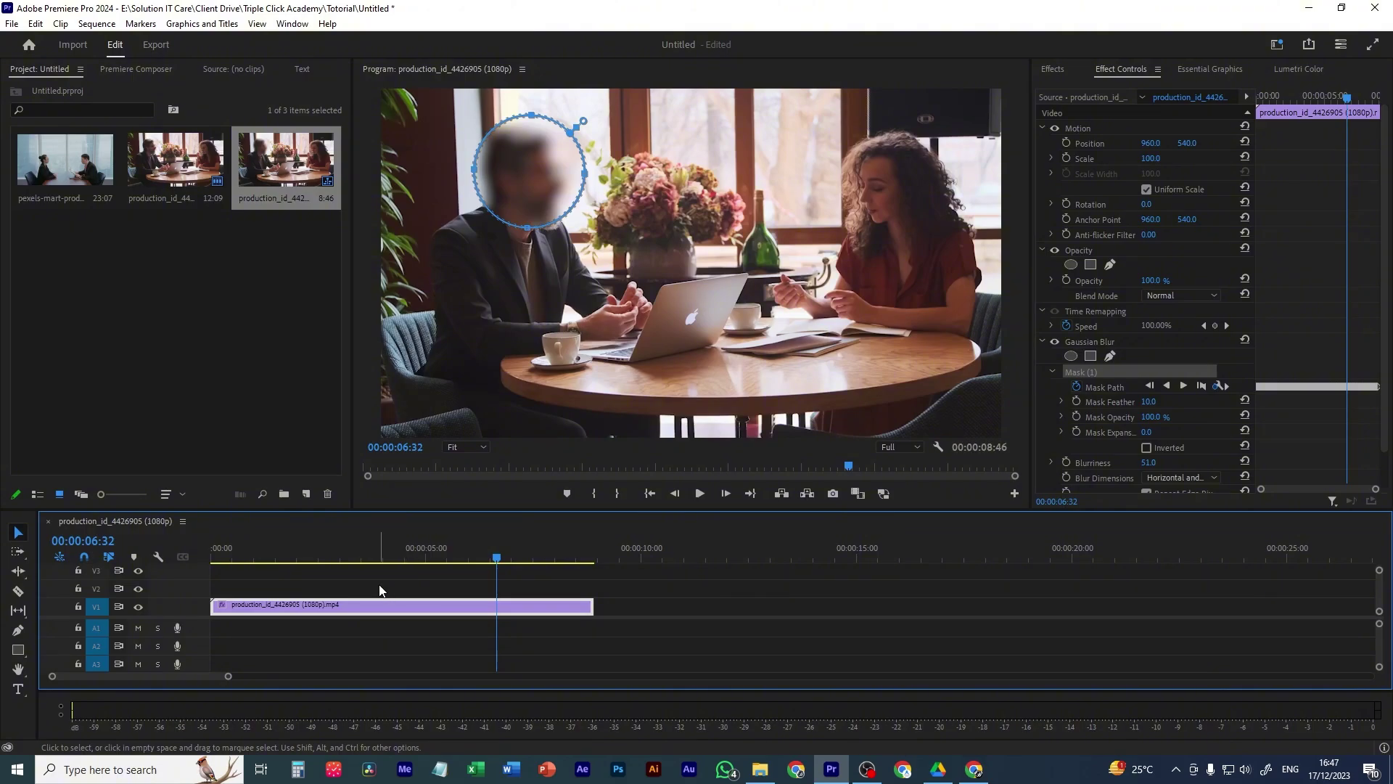
- Place the pexels-mart-production clip on V1 after the first clip, starting at about 15 seconds
scroll(293, 670, up, 1)
drag(224, 676, 368, 676)
drag(82, 181, 481, 610)
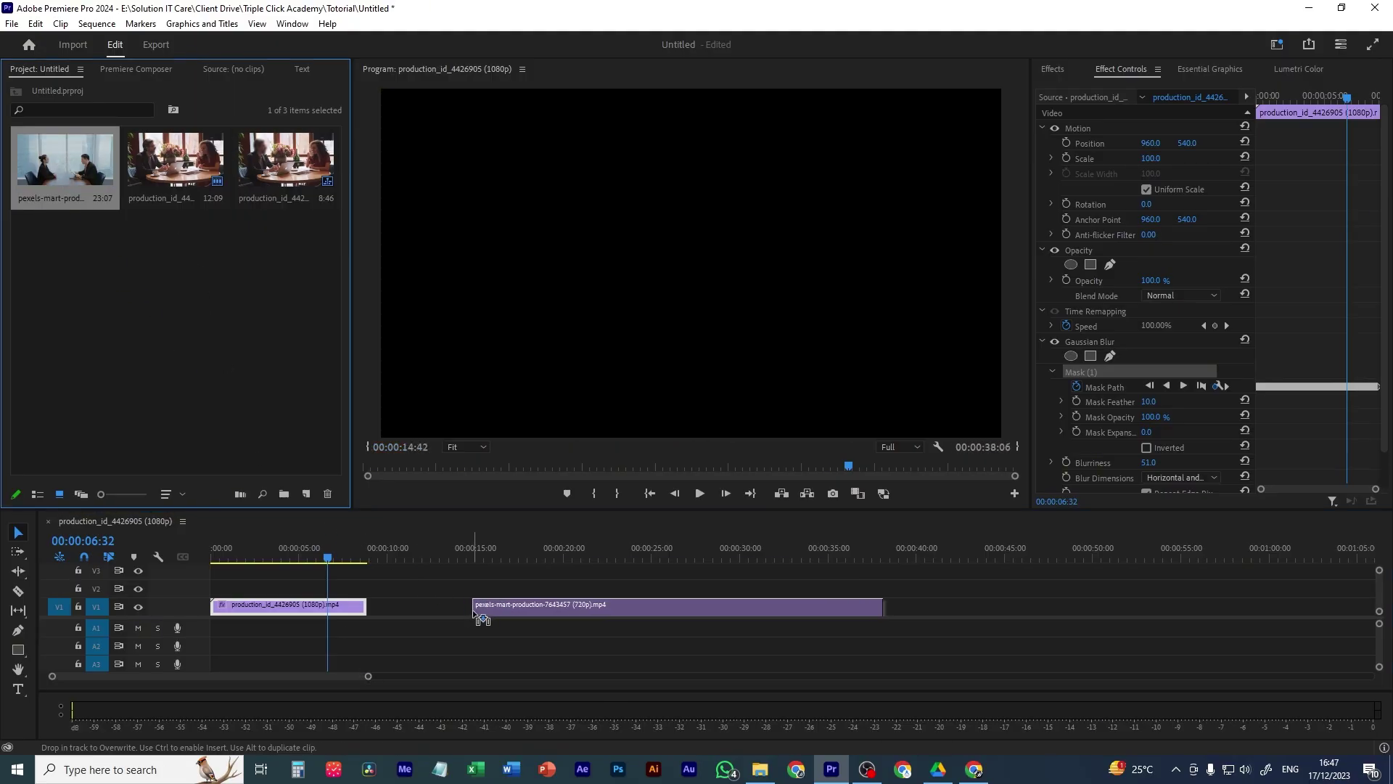
click(480, 551)
drag(481, 551, 489, 554)
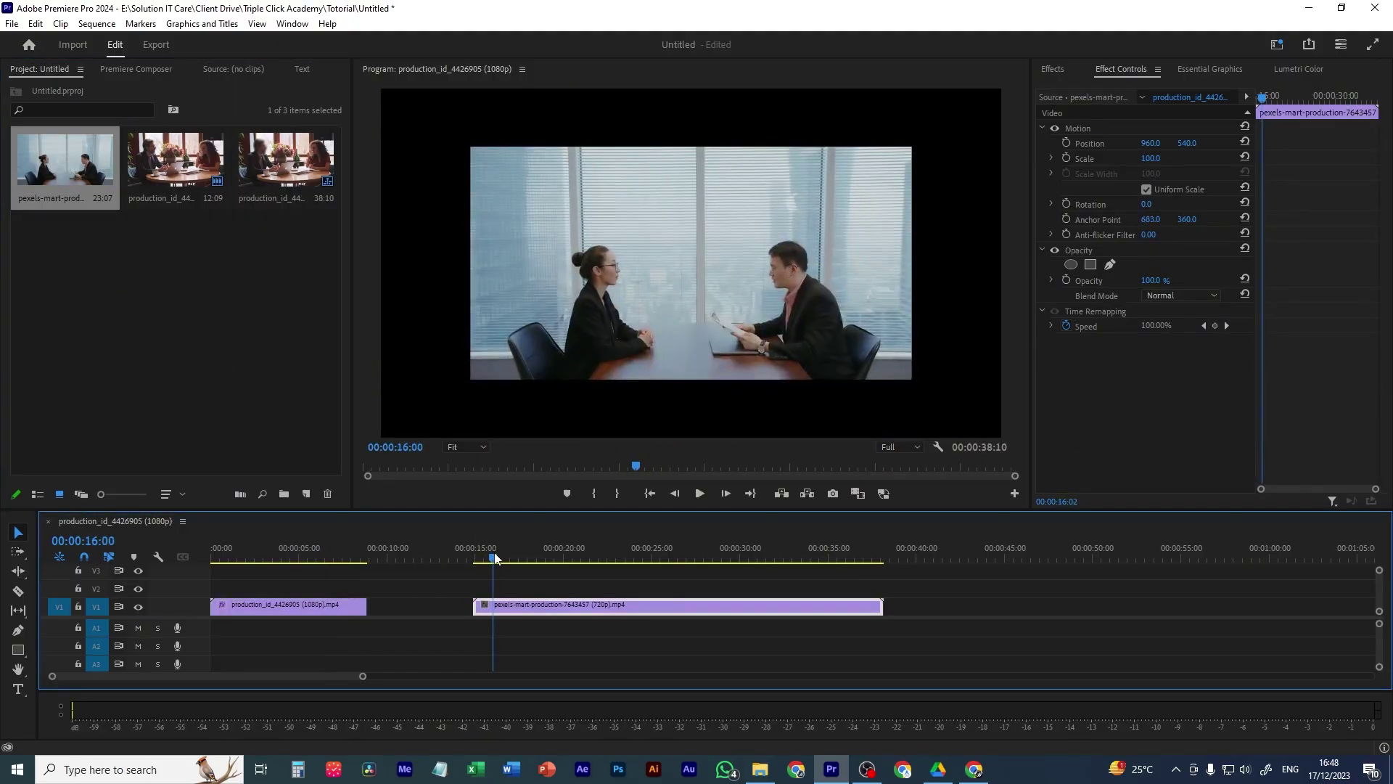
- Scale the second clip to the frame size and set its Scale to 115
right_click(531, 604)
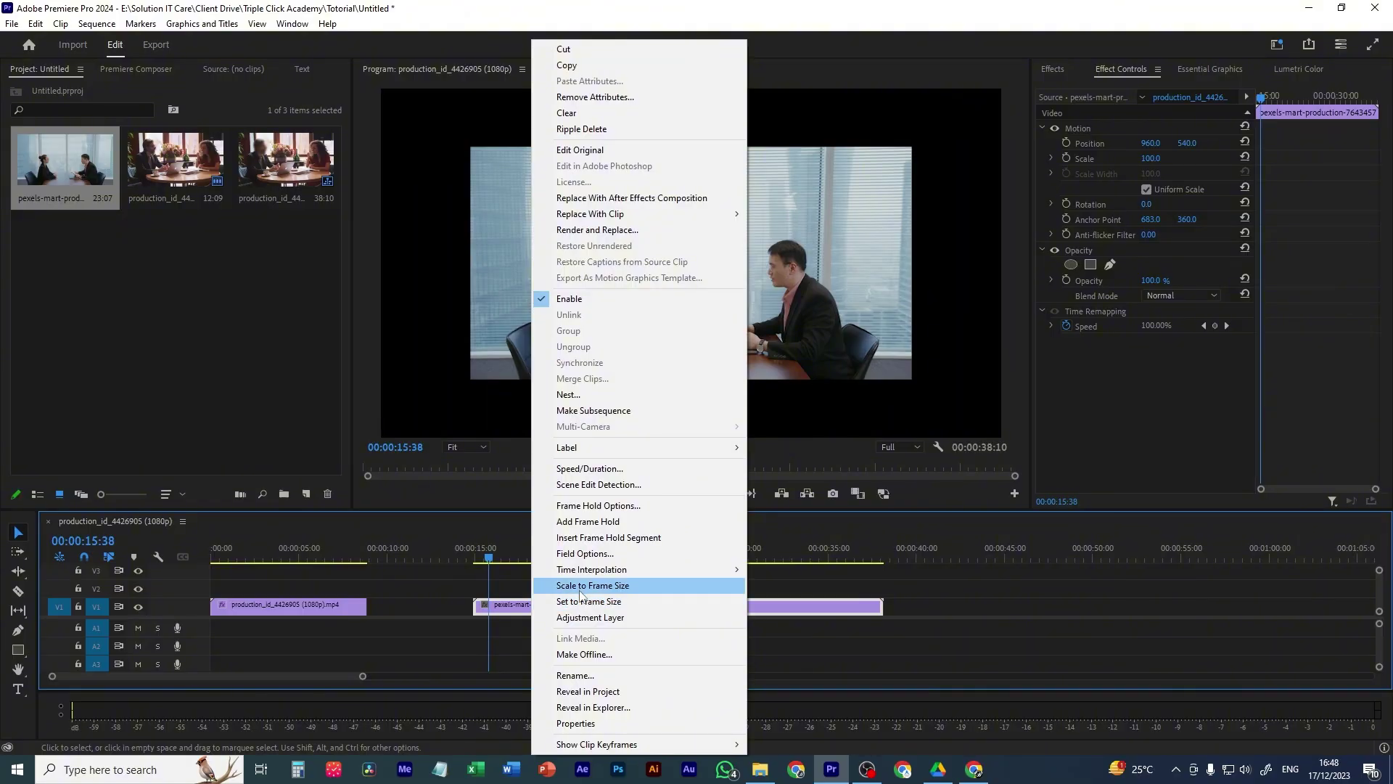
click(579, 593)
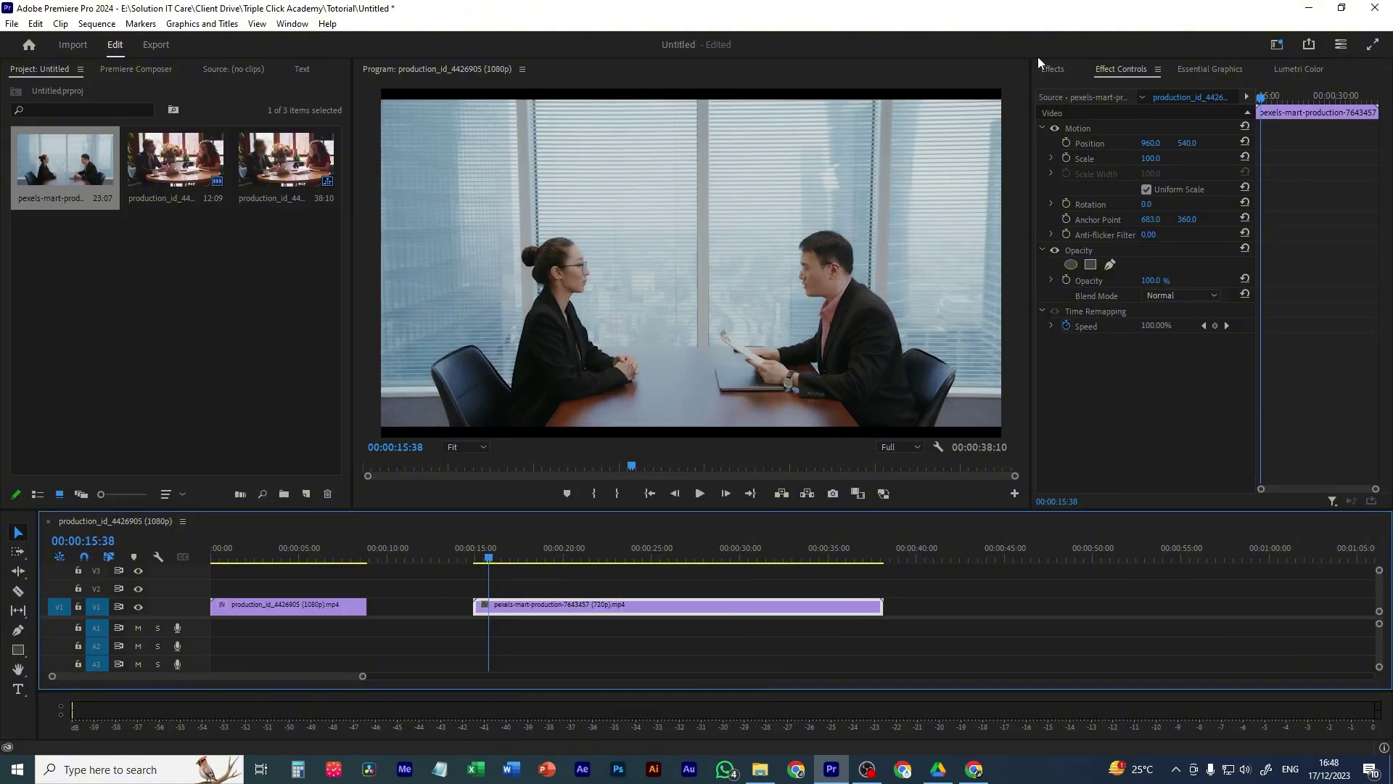
click(1151, 158)
text(115)
key(Return)
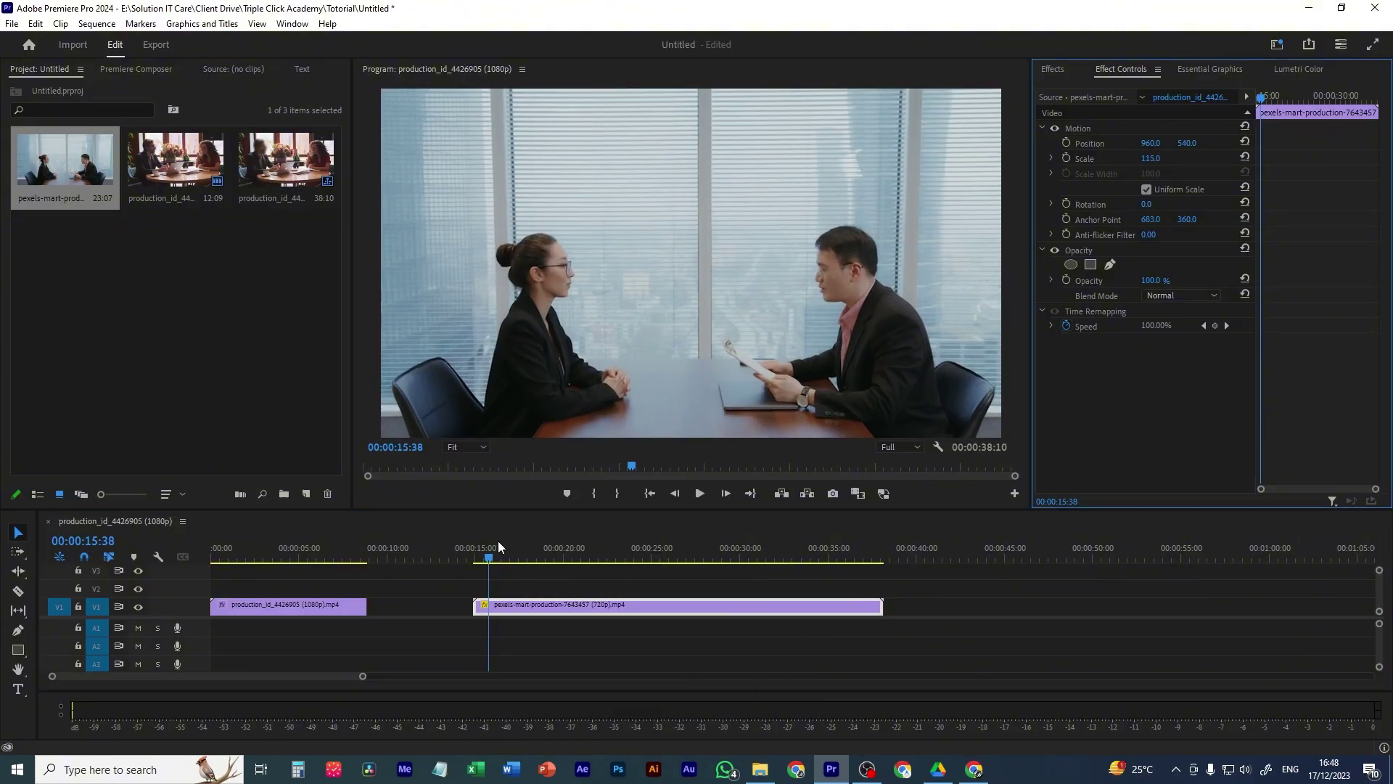
- Preview the second clip and trim its start and end, so that it ends at about 00:00:23:16
click(479, 553)
key(space)
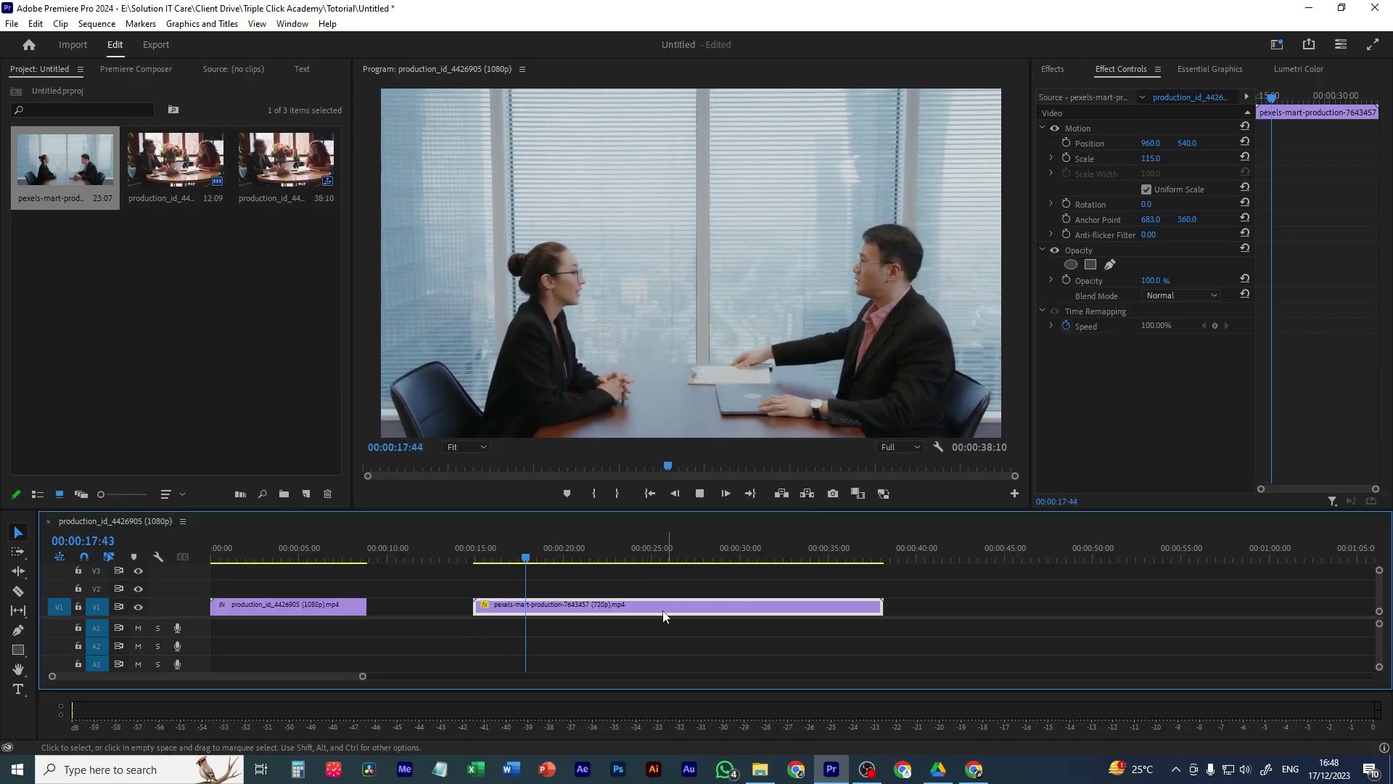
key(space)
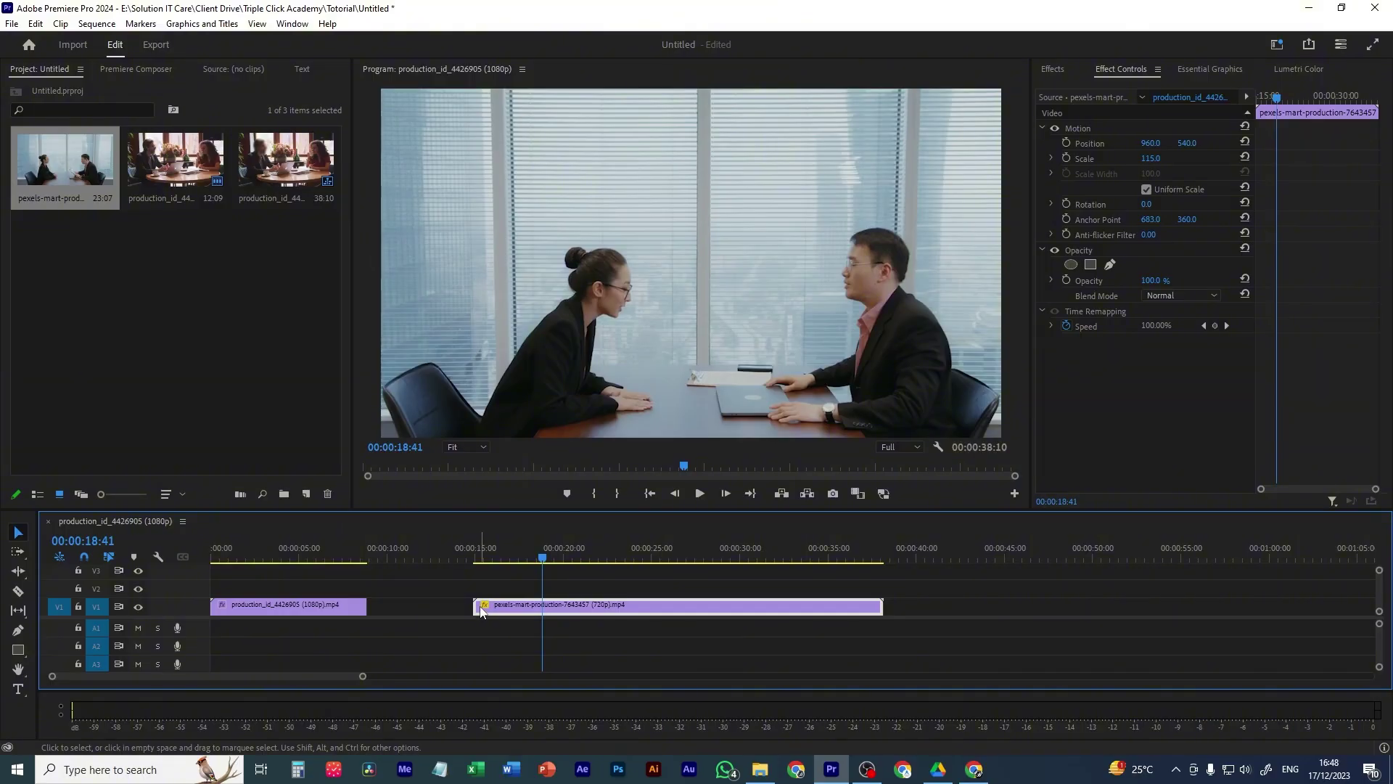
drag(474, 608, 517, 607)
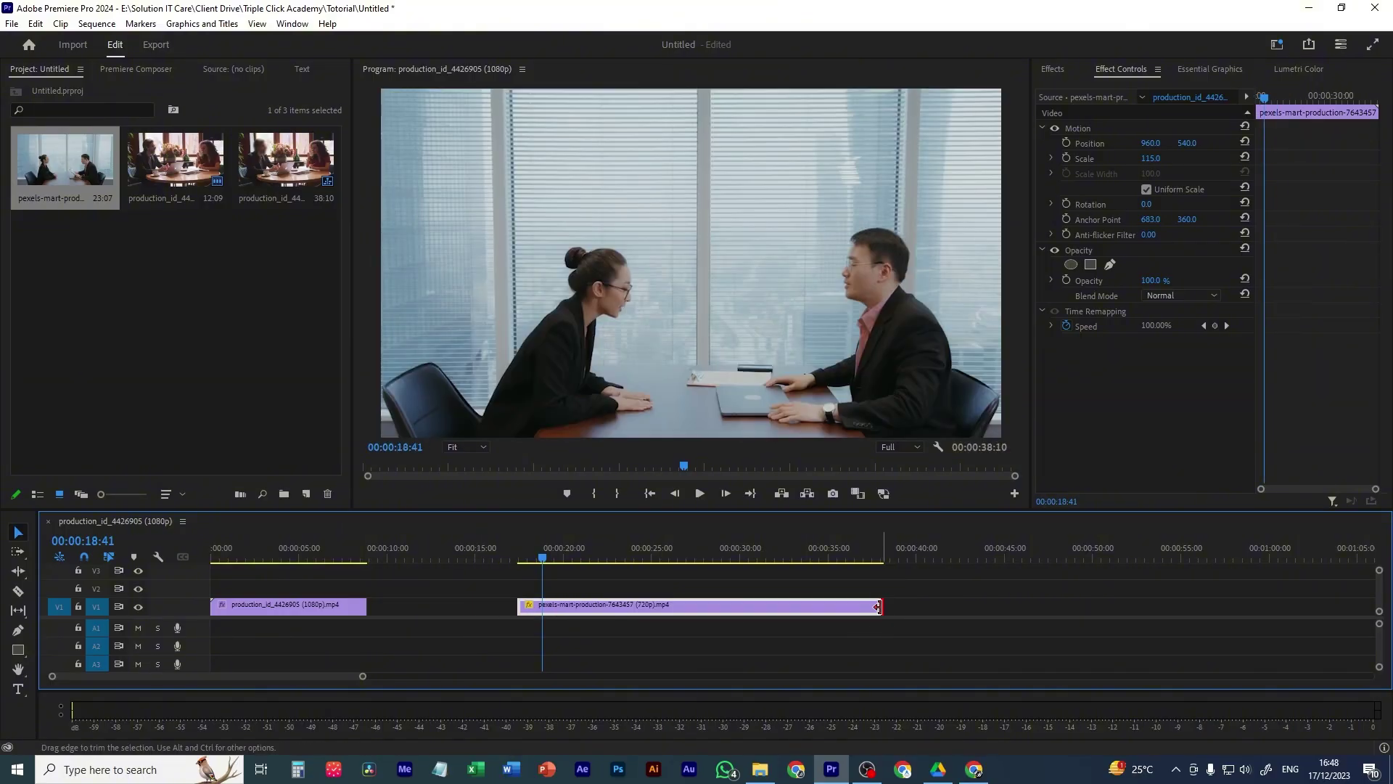
drag(882, 606, 618, 602)
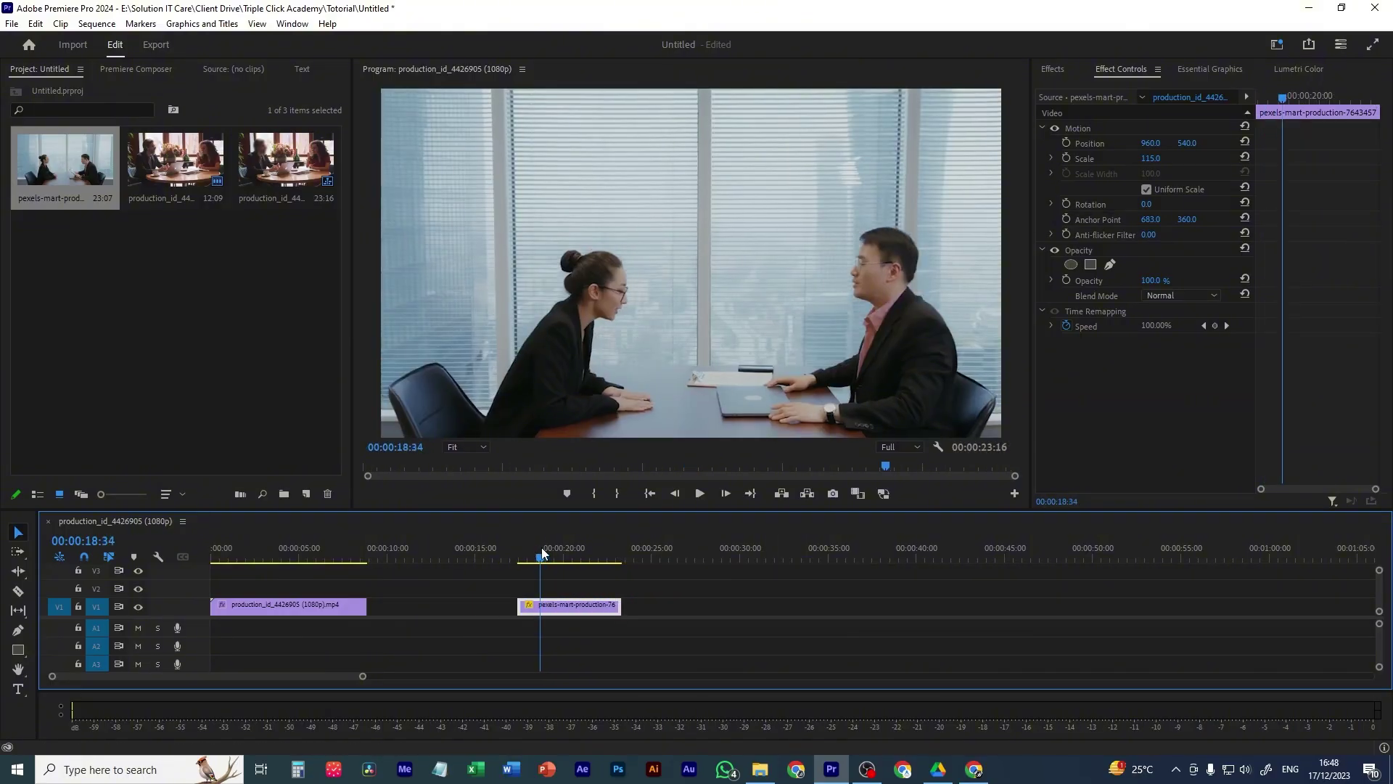
- Apply the Gaussian Blur effect to the second clip and set its Blurriness to 101
drag(541, 547, 525, 547)
drag(362, 678, 232, 676)
click(1053, 69)
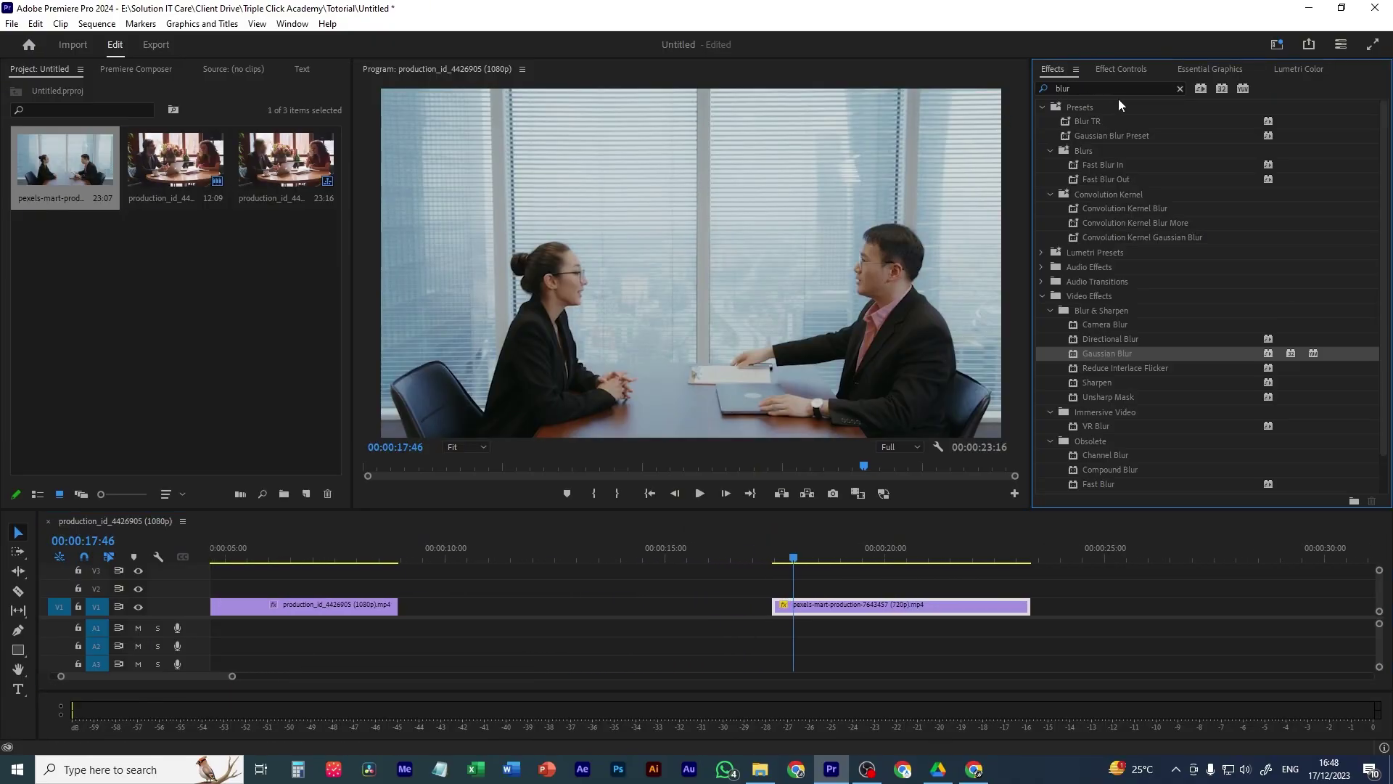
drag(882, 594, 881, 596)
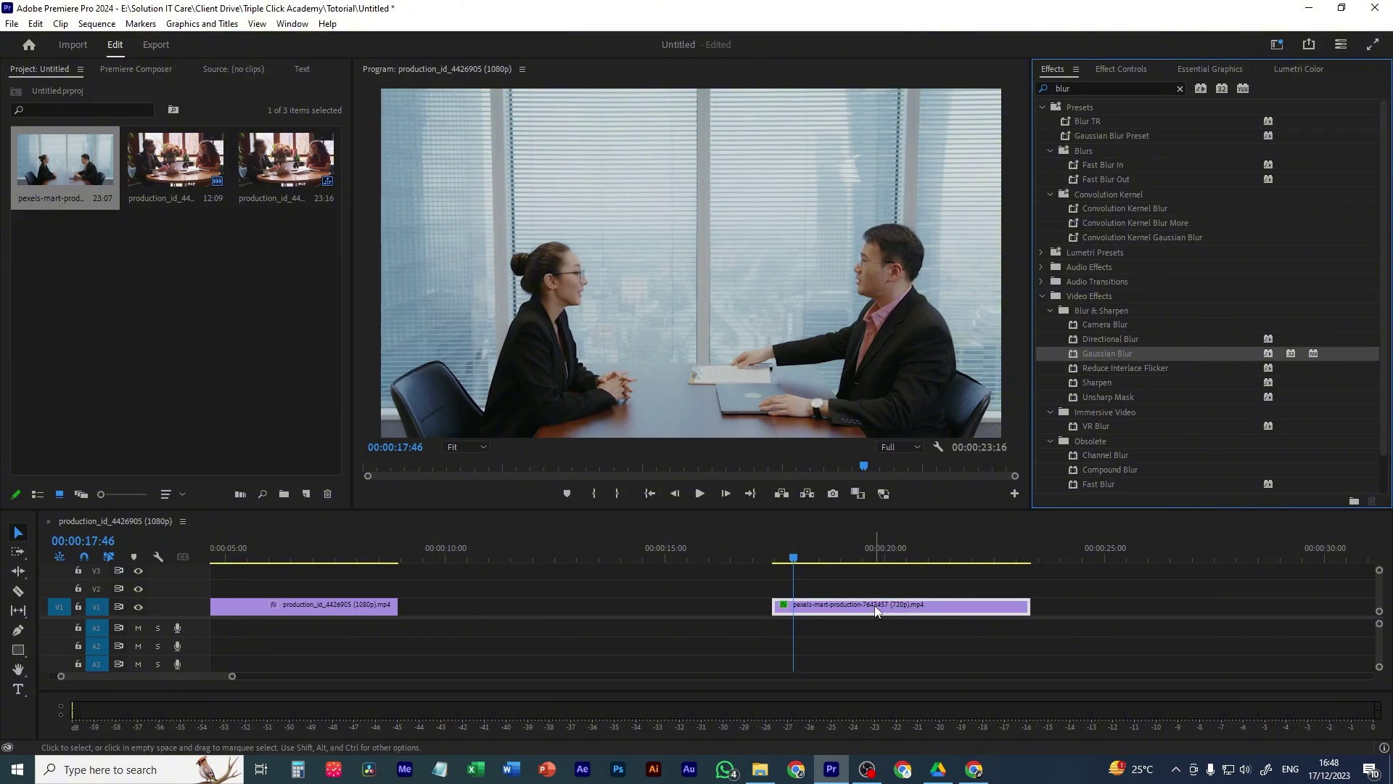
click(1121, 68)
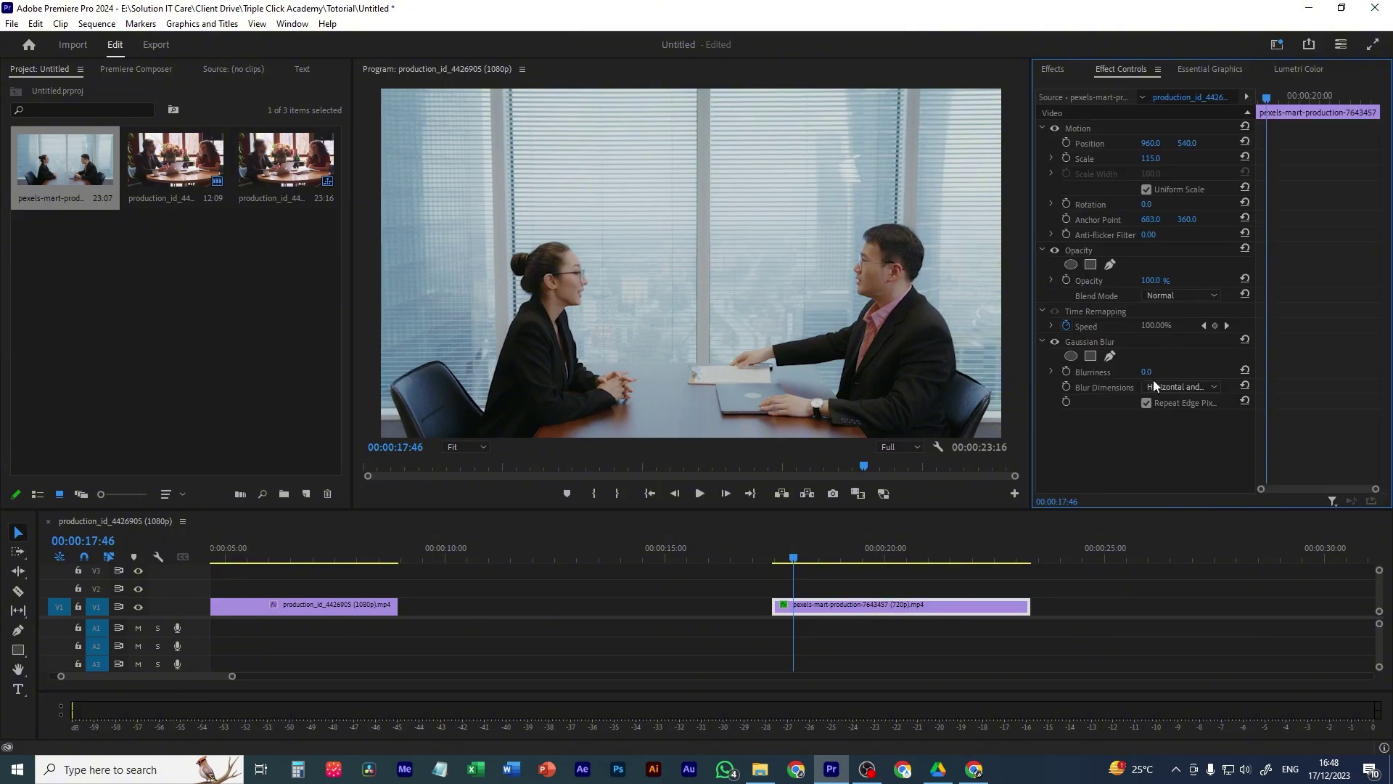
mouse_move(1147, 372)
mouse_down()
mouse_move(1215, 371)
mouse_move(1170, 386)
mouse_up()
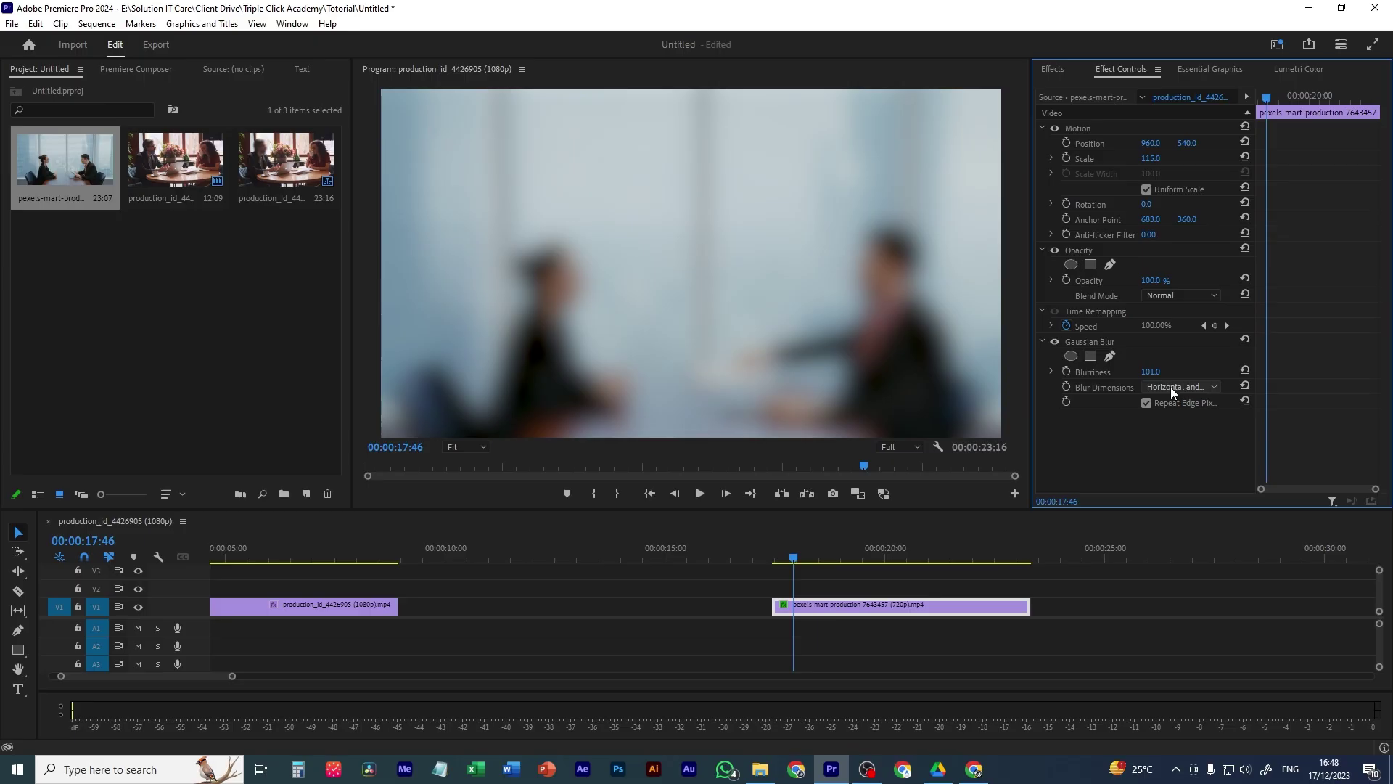
- Add an ellipse mask to the Gaussian Blur, shrink it to head size and place it over the woman's face
click(1071, 357)
drag(666, 236, 648, 287)
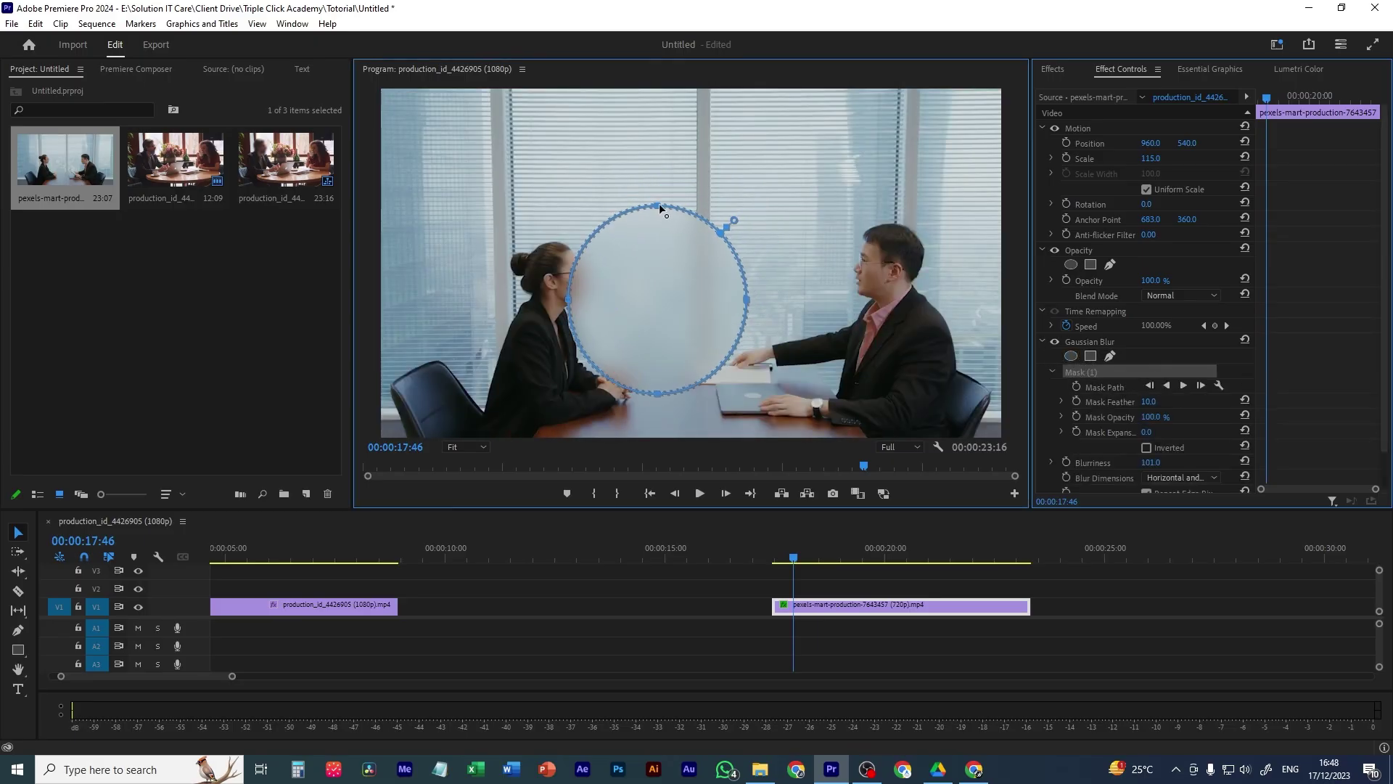
drag(659, 203, 657, 265)
drag(744, 325, 649, 337)
drag(607, 264, 566, 275)
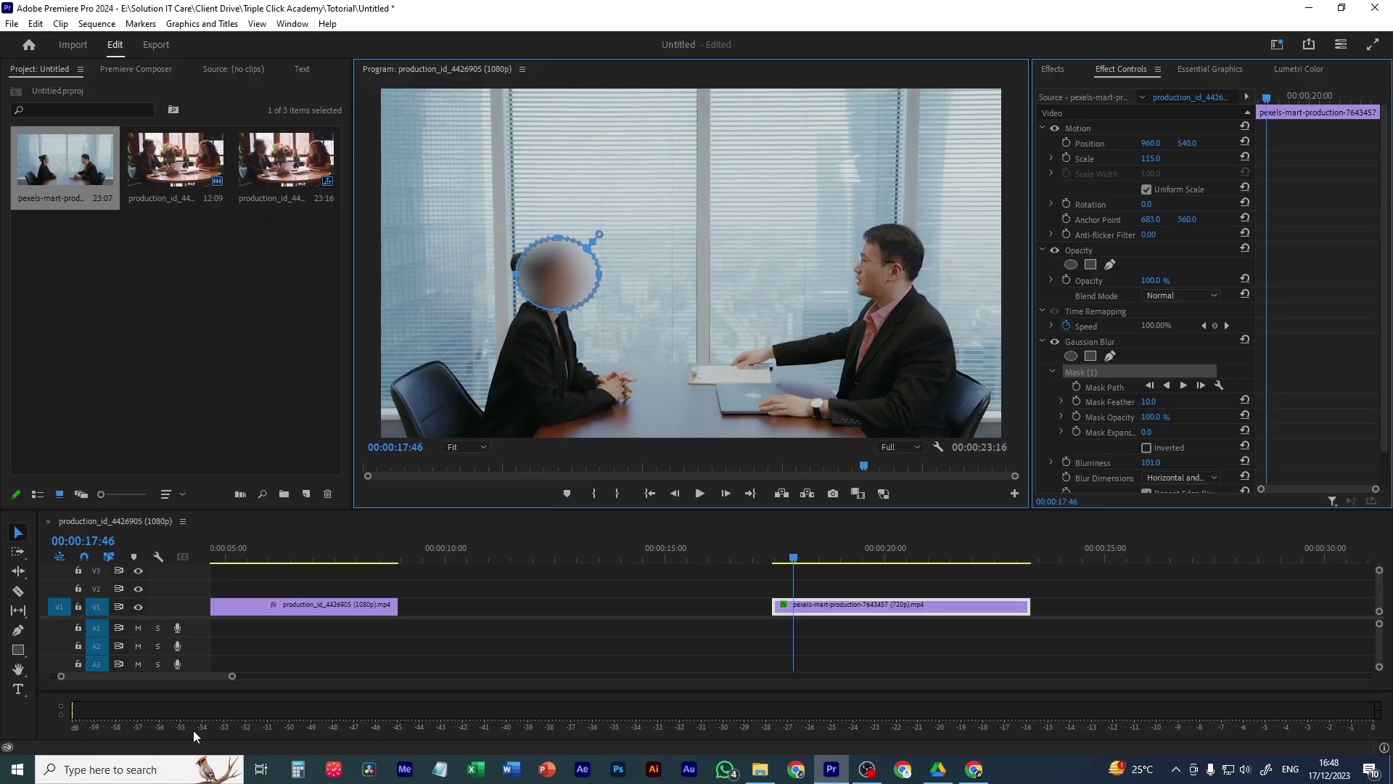
- Shorten the second clip so that it ends at about 00:00:22:12, and go to its first frame
drag(232, 676, 166, 677)
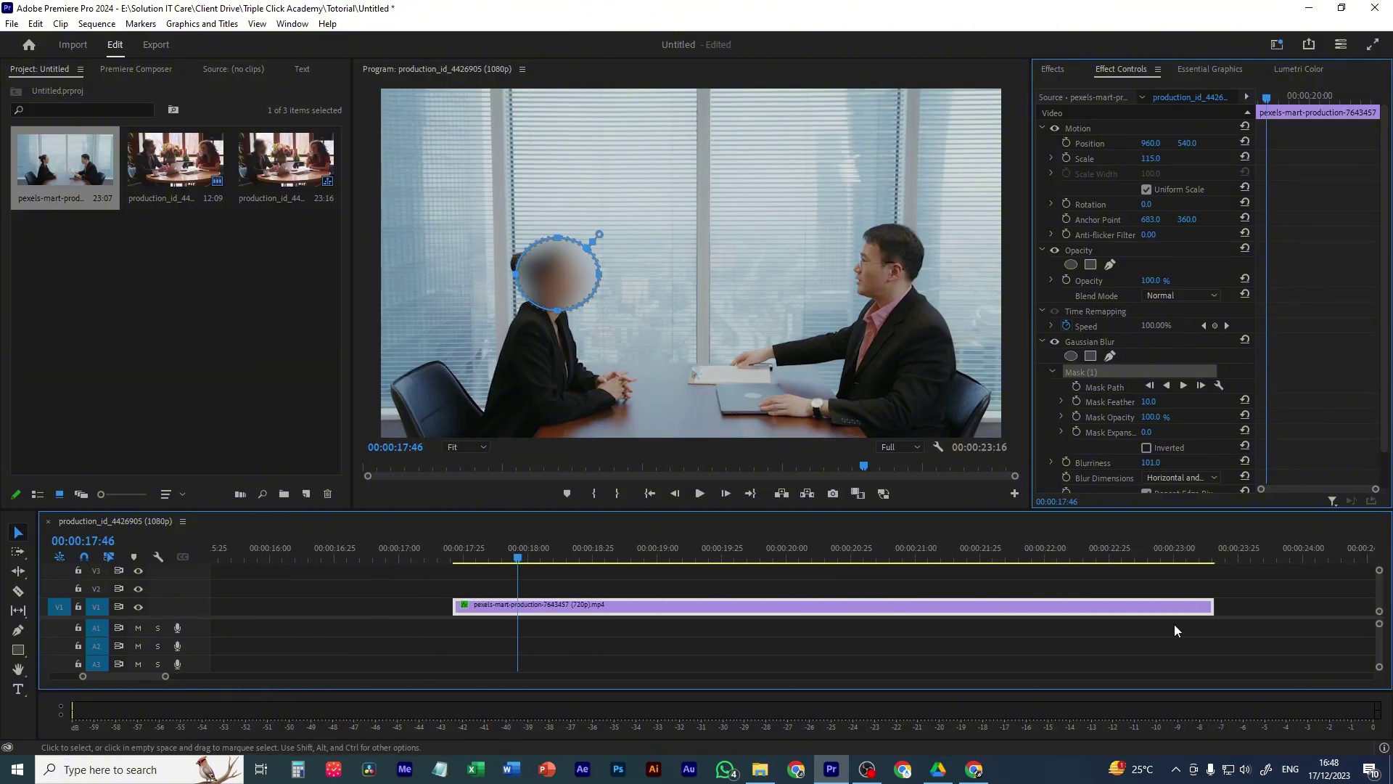
drag(1212, 607, 1074, 606)
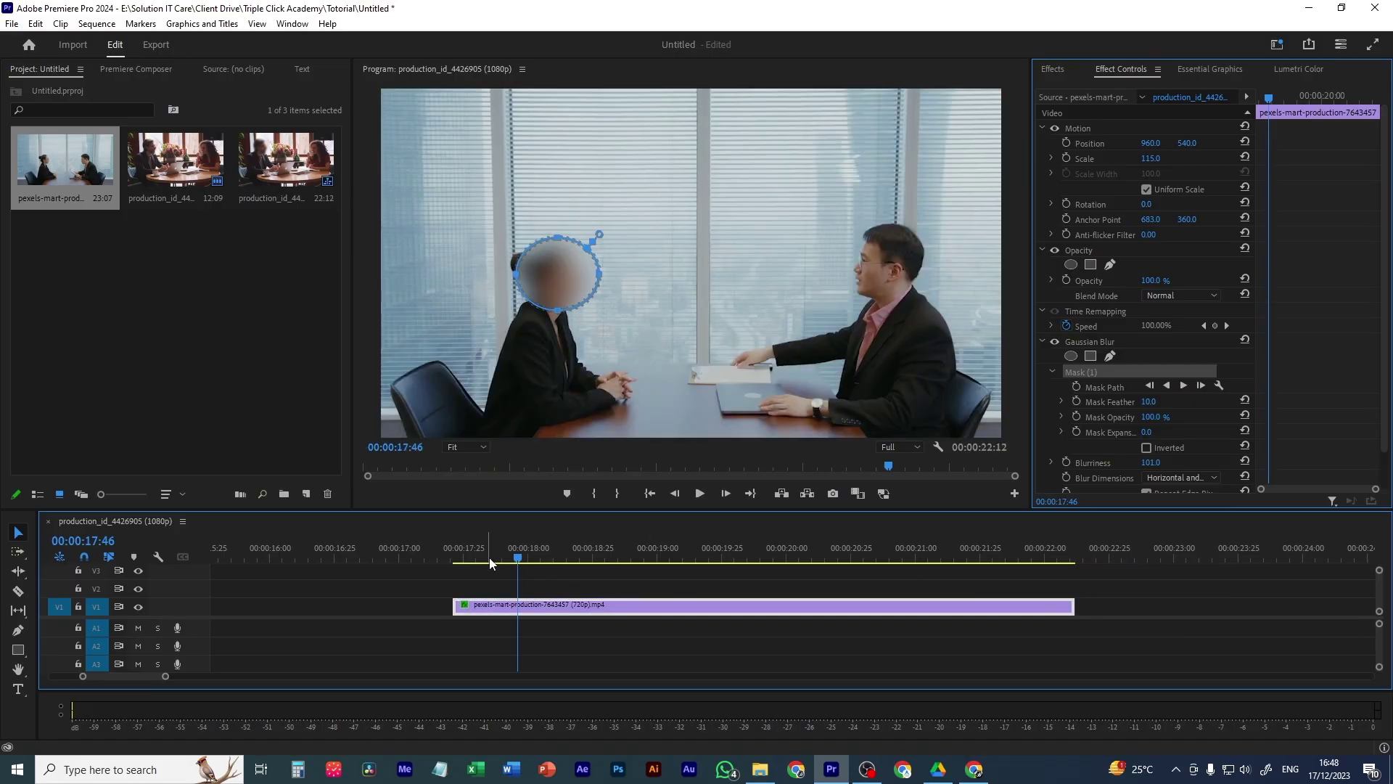
drag(489, 557, 456, 581)
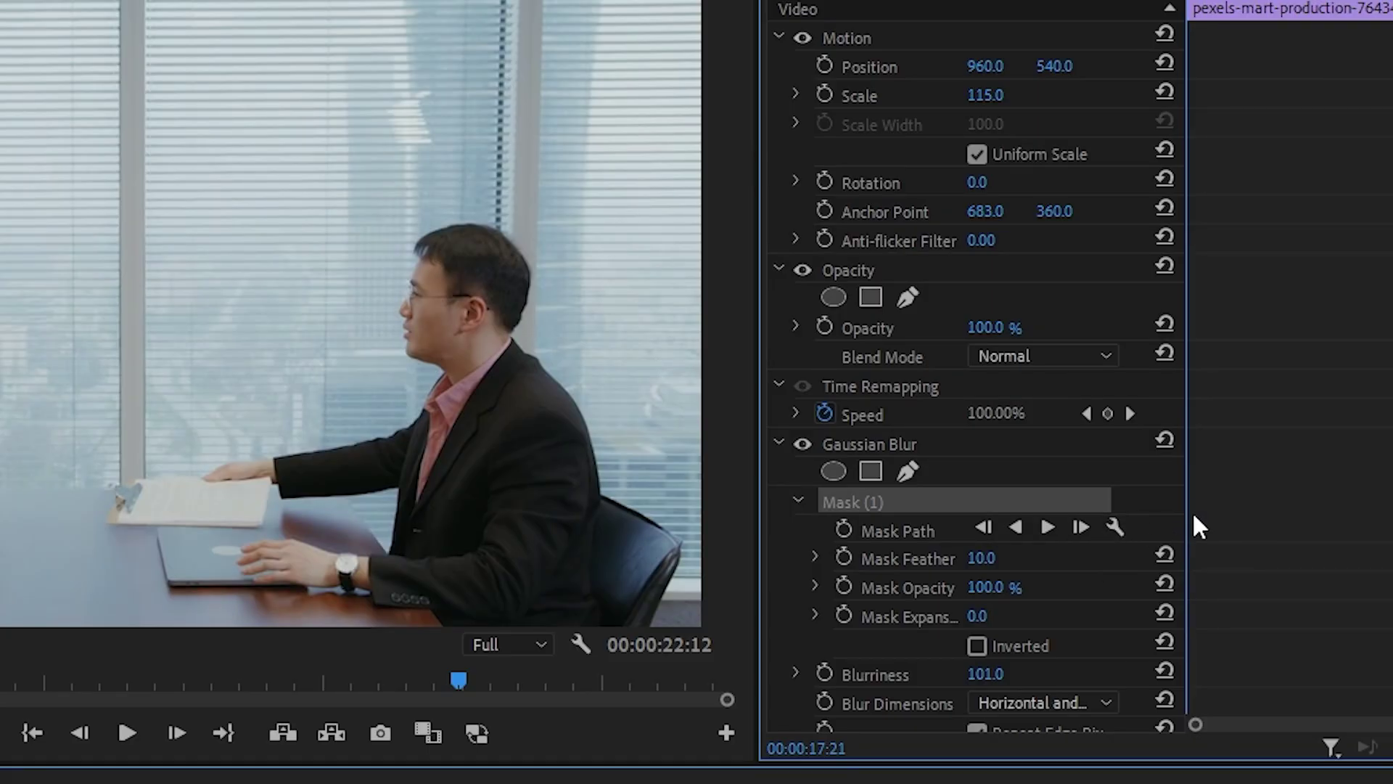
- Track the blur mask one frame forward from the start of the clip, to 00:00:17:22
click(1082, 526)
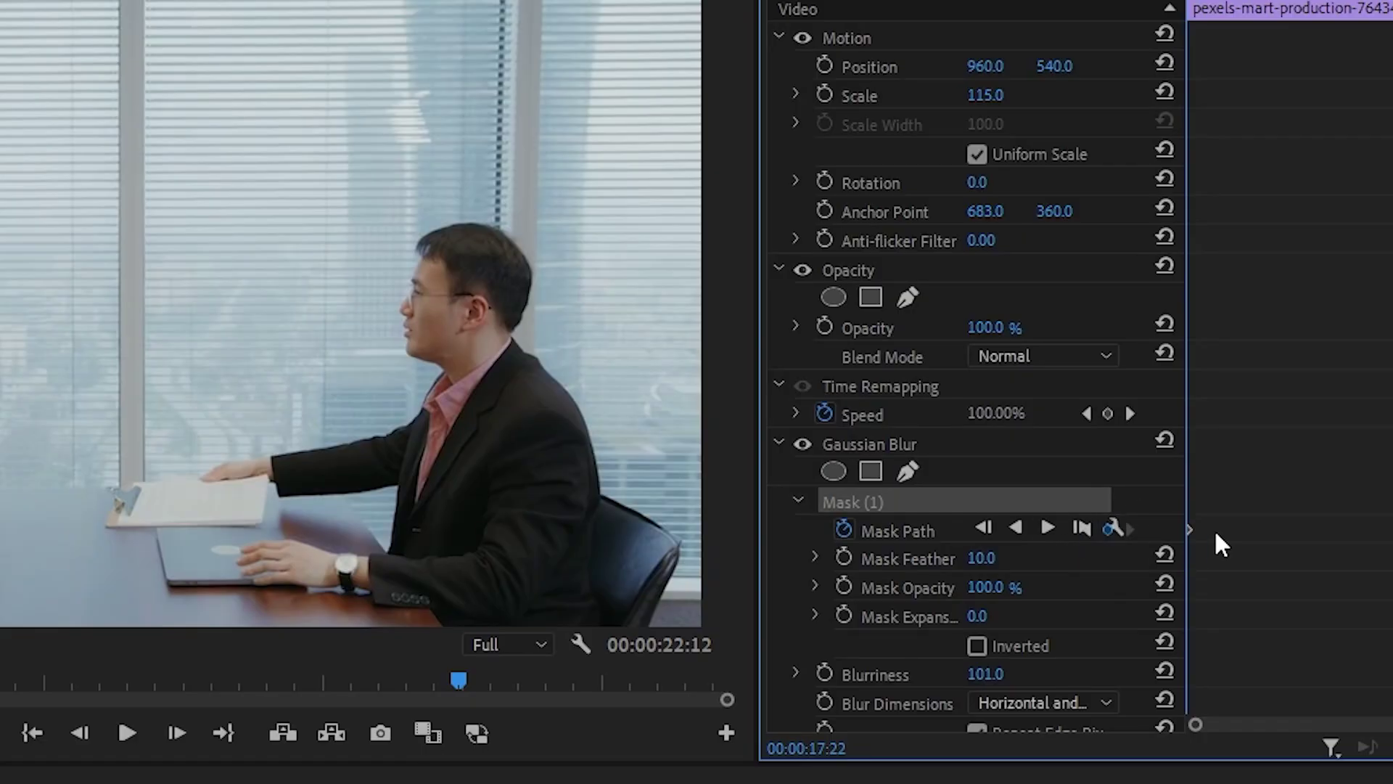
scroll(1297, 730, up, 3)
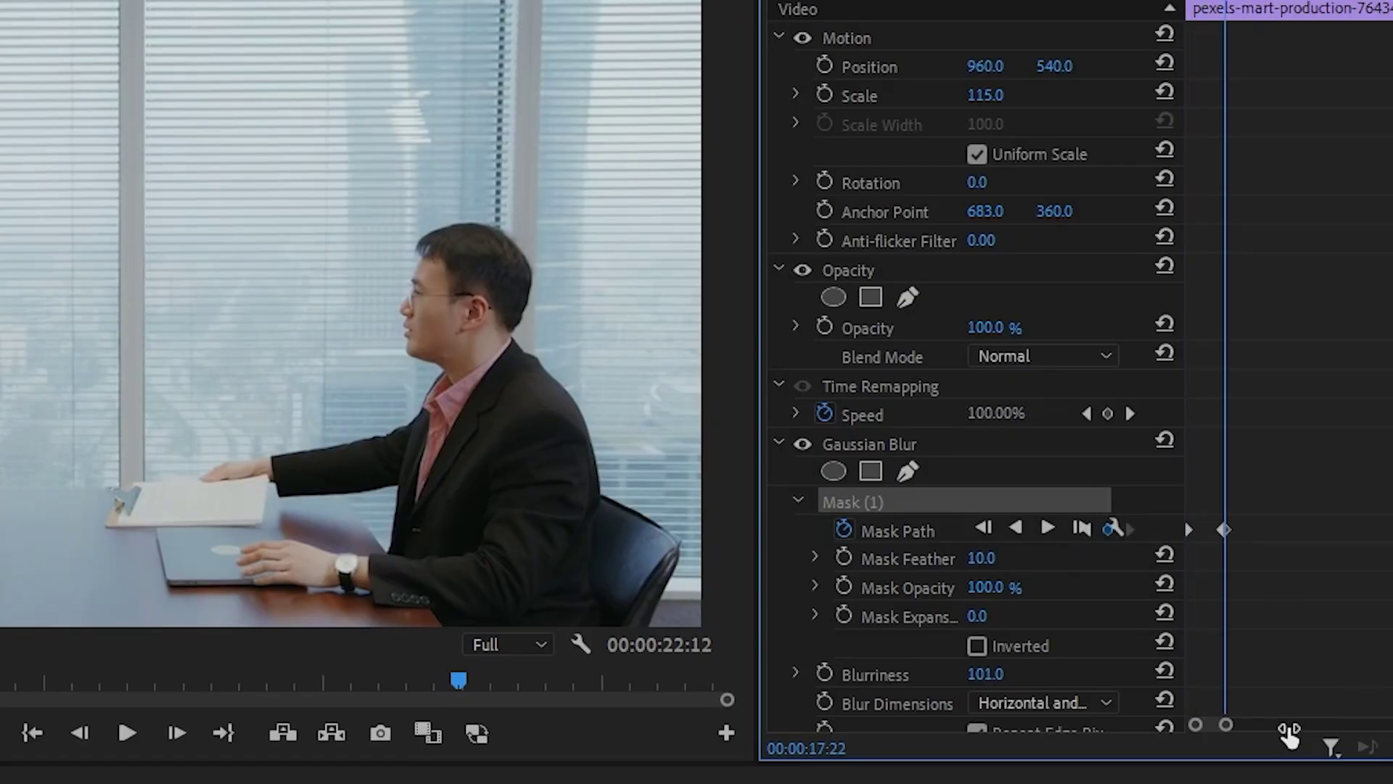
click(1016, 778)
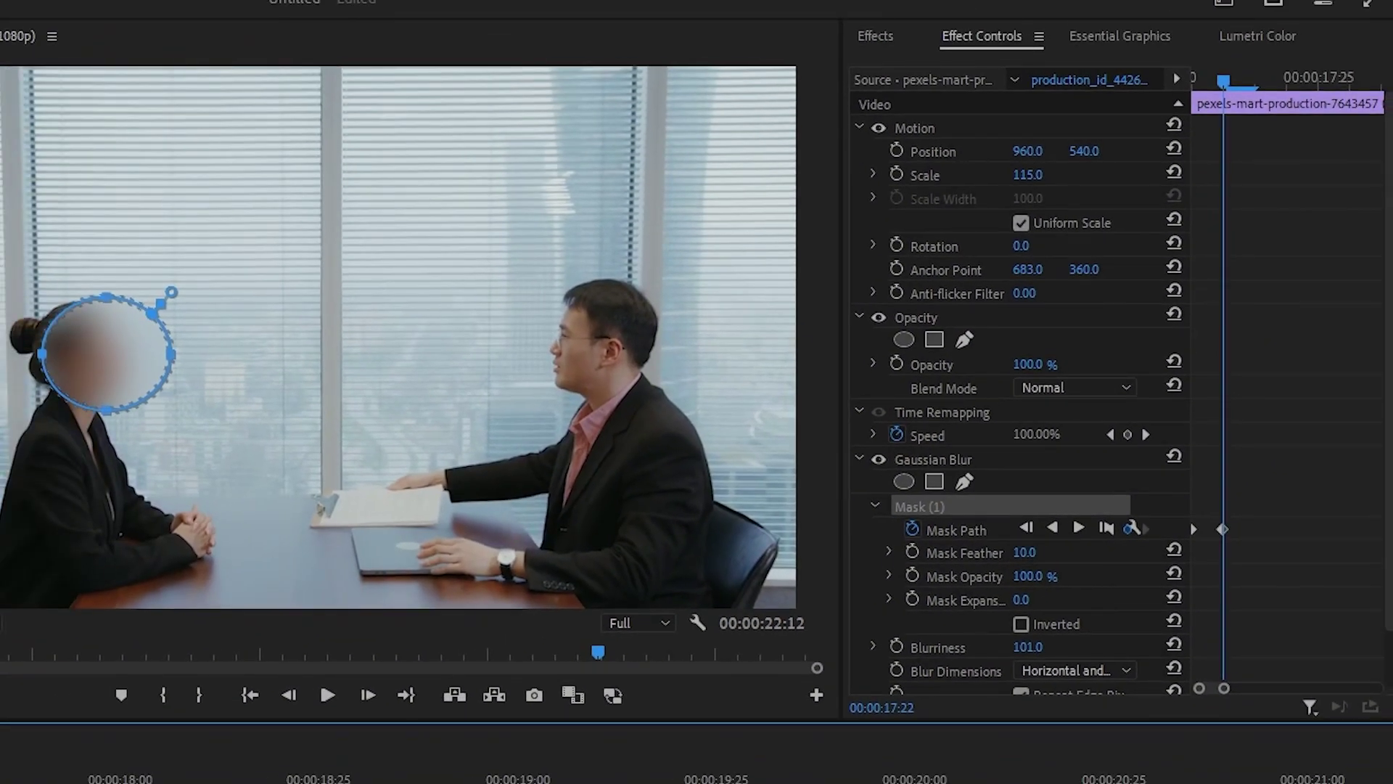
- Advance five frames to 00:00:17:27 and move the mask back over the woman's face
key(Right)
key(Right)
key(Right)
key(Right)
key(Right)
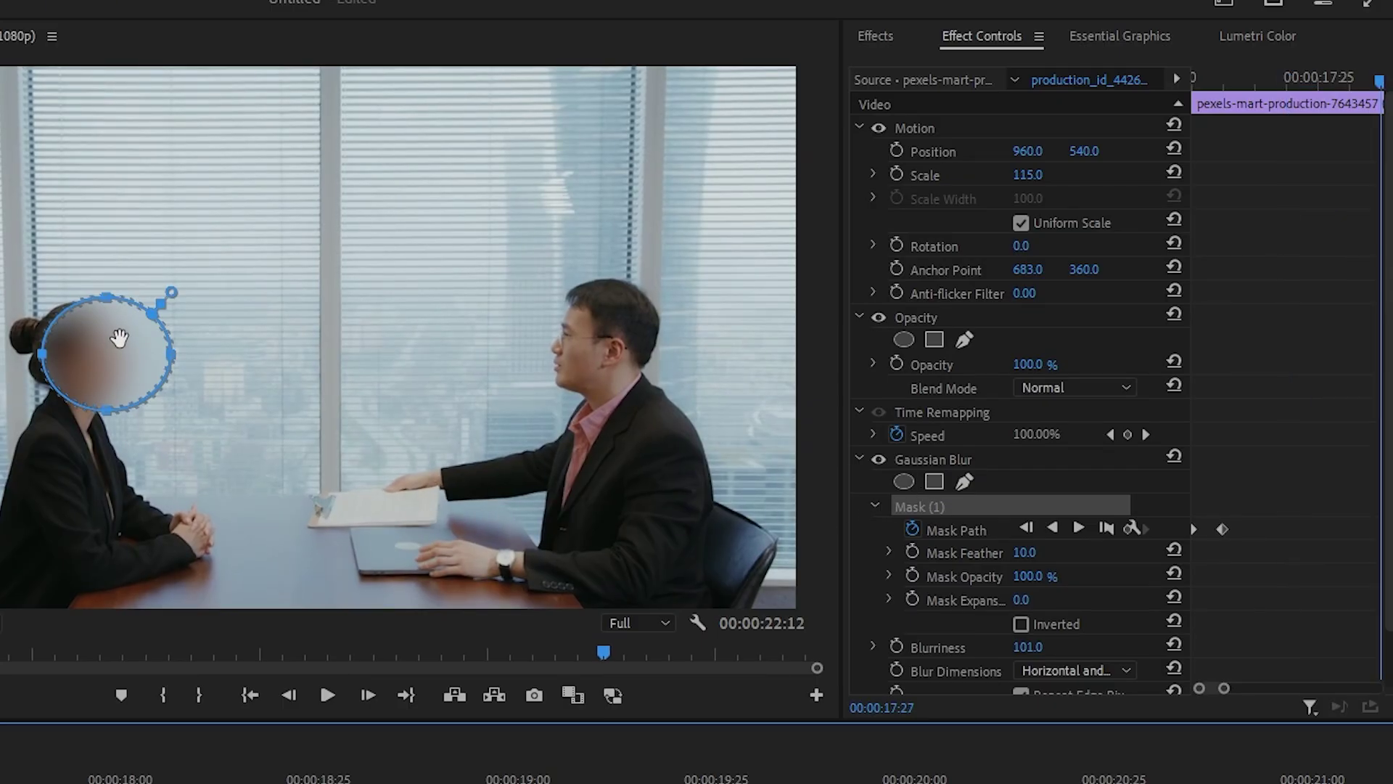
drag(119, 337, 84, 337)
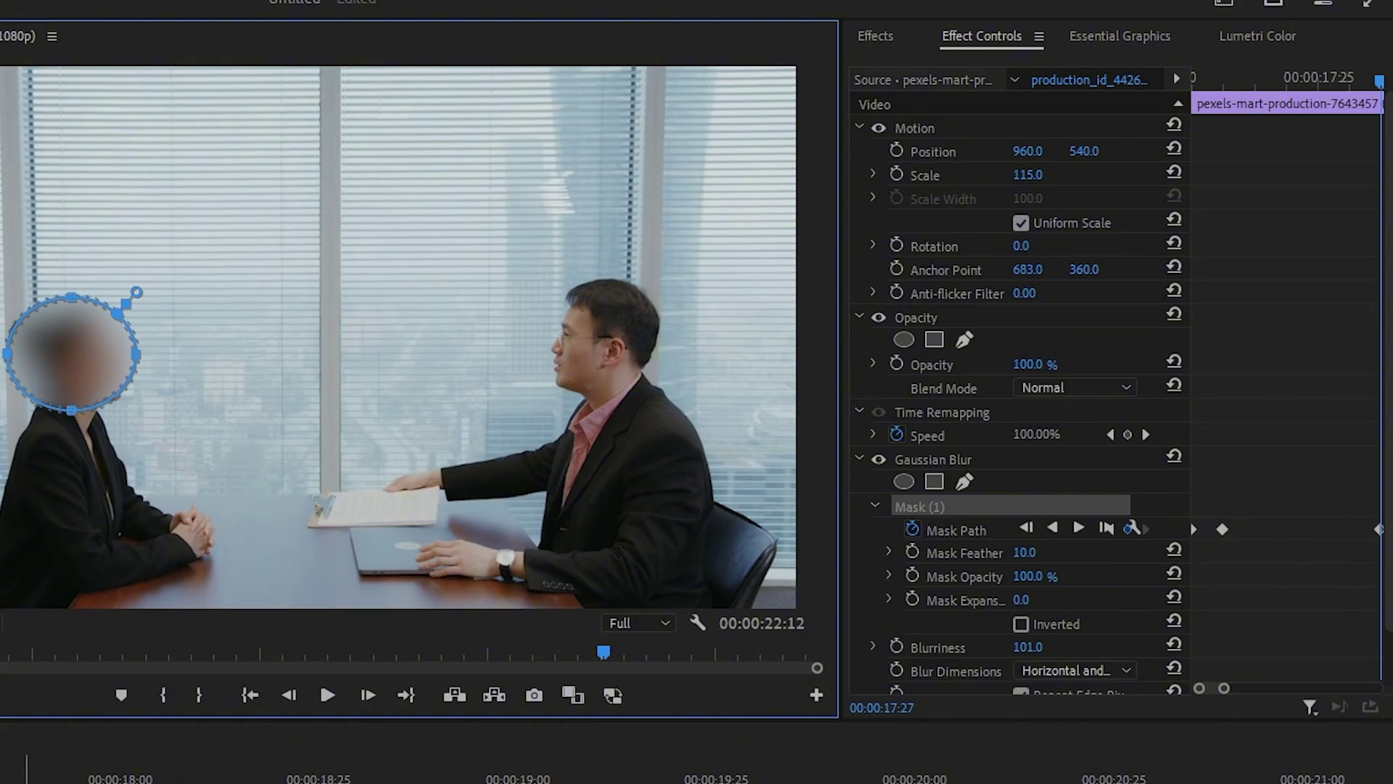
- Advance to about 00:00:18:07 and shift the mask so that it covers the woman's face
key(Right)
key(Right)
key(Right)
key(Right)
key(Right)
key(Right)
key(Right)
key(Right)
key(Right)
key(Right)
key(Right)
key(Right)
key(Right)
key(Right)
key(Right)
key(Right)
drag(61, 352, 118, 358)
click(108, 761)
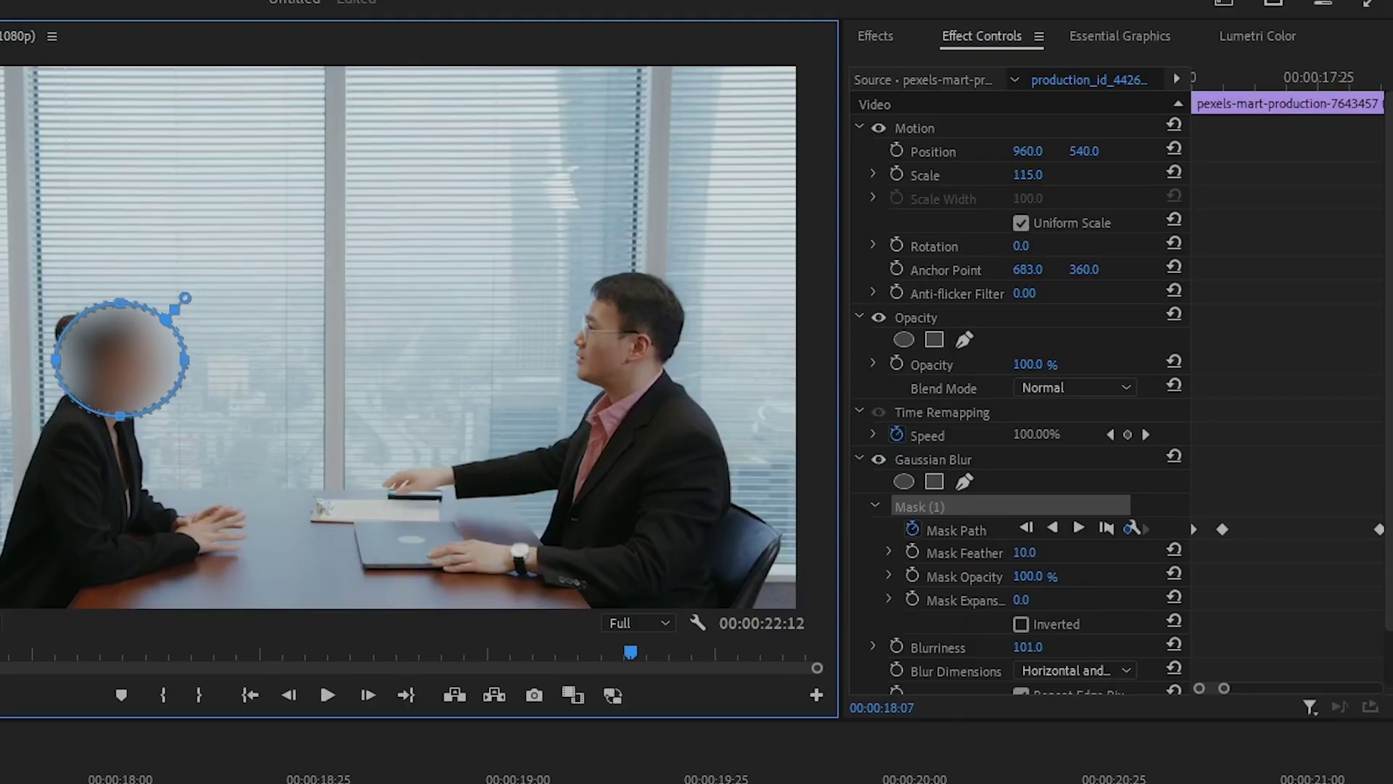
- Reposition the mask over the woman's face at 00:00:18:19, and adjust its position and shape at 00:00:18:25
click(470, 783)
key(minus)
key(minus)
key(minus)
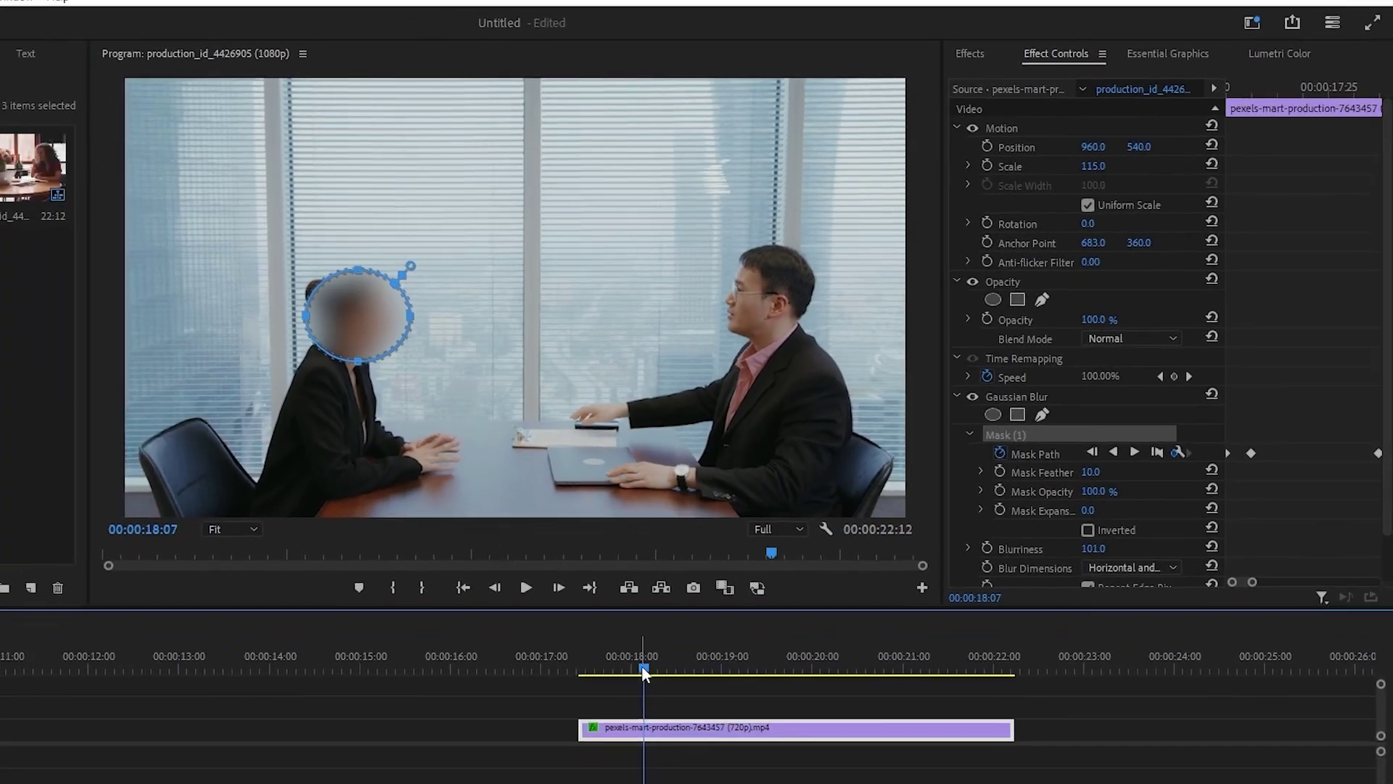
drag(644, 674, 665, 671)
drag(348, 314, 373, 305)
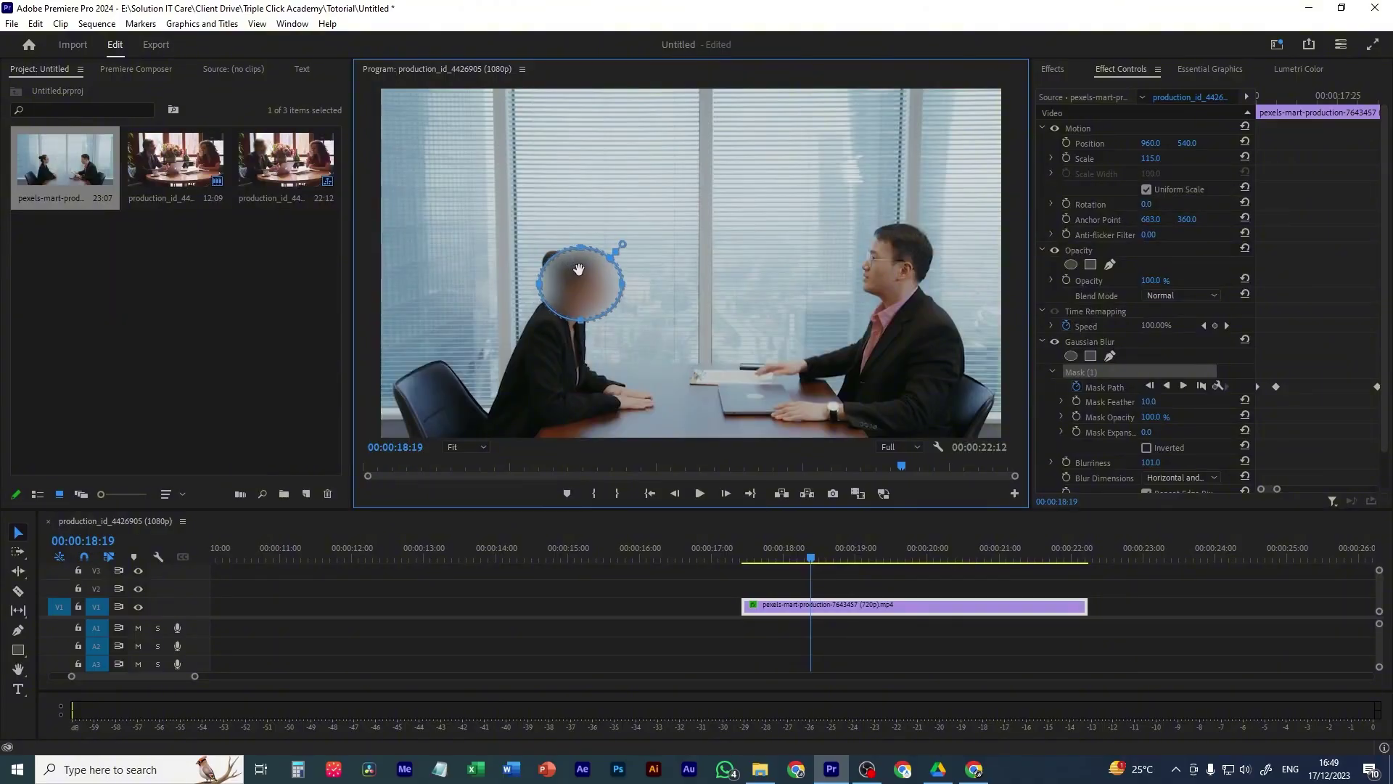
click(819, 558)
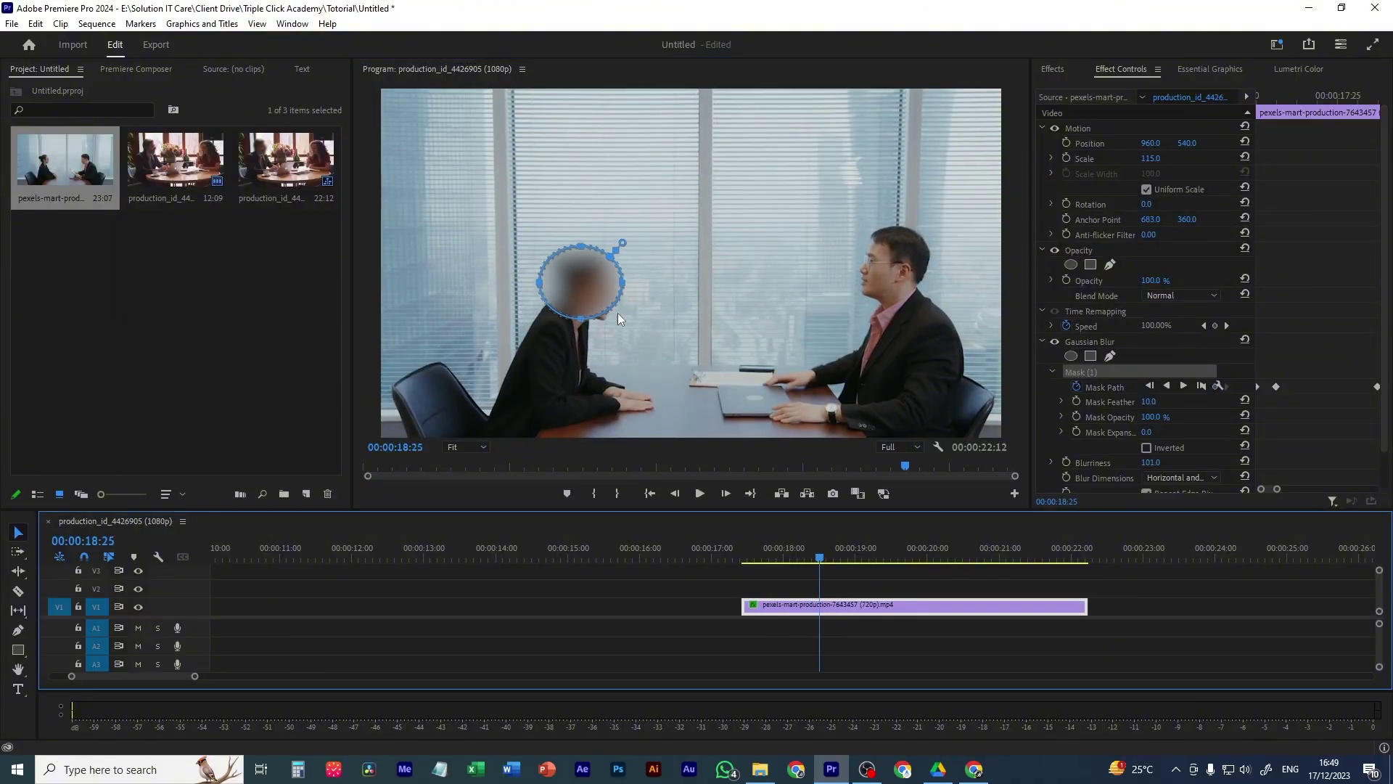
drag(599, 284, 590, 241)
- Keyframe the mask to follow the woman's face as she rises, from 00:00:19:03 to 00:00:19:39
click(838, 557)
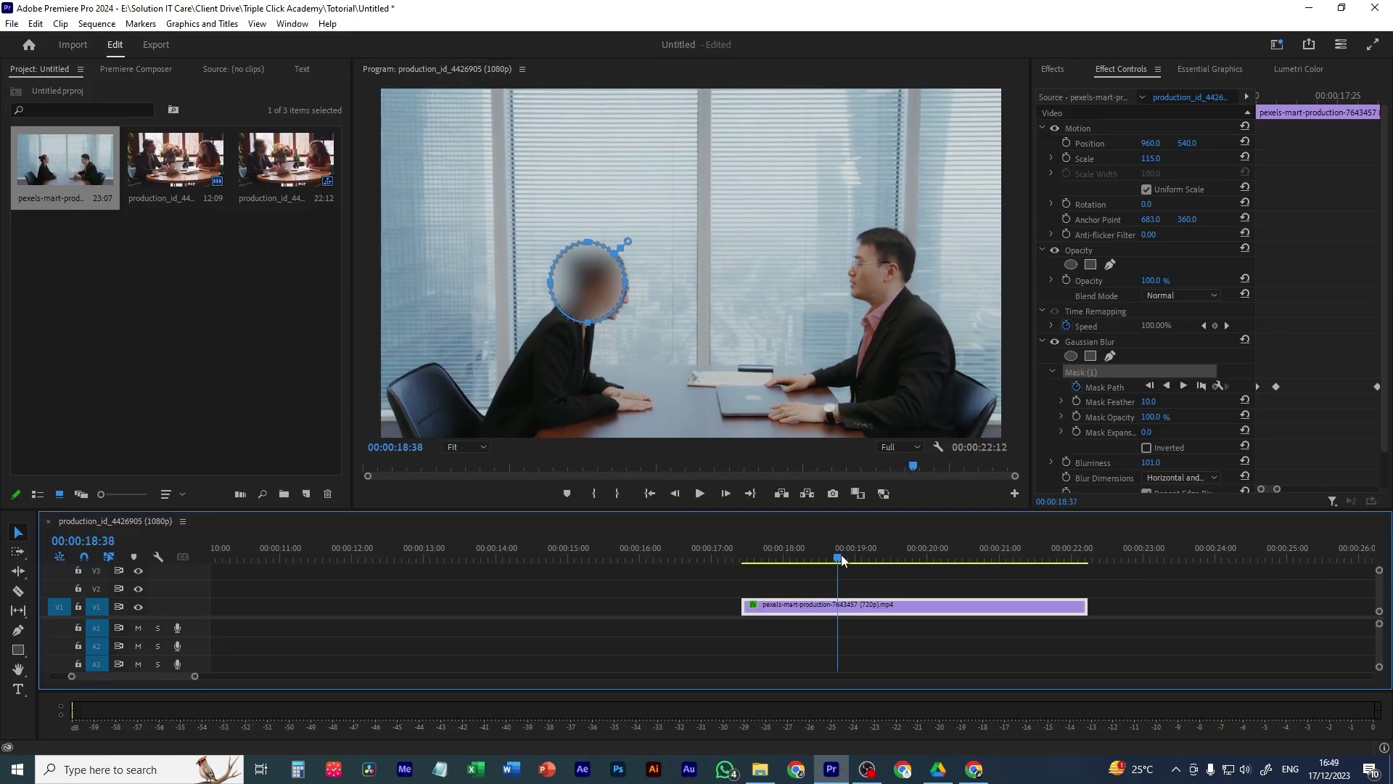
drag(842, 558, 860, 557)
drag(589, 283, 609, 269)
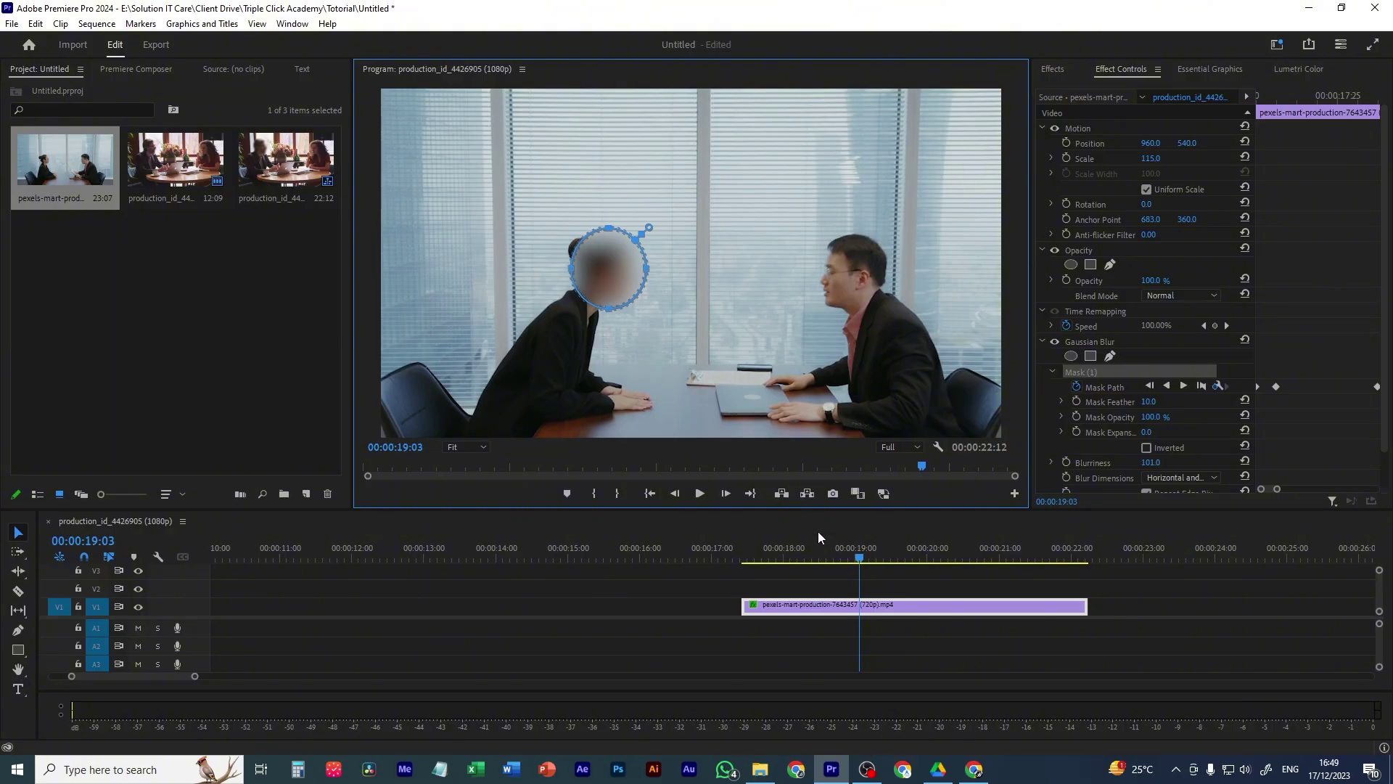
drag(860, 558, 881, 559)
drag(616, 280, 599, 256)
drag(894, 559, 911, 559)
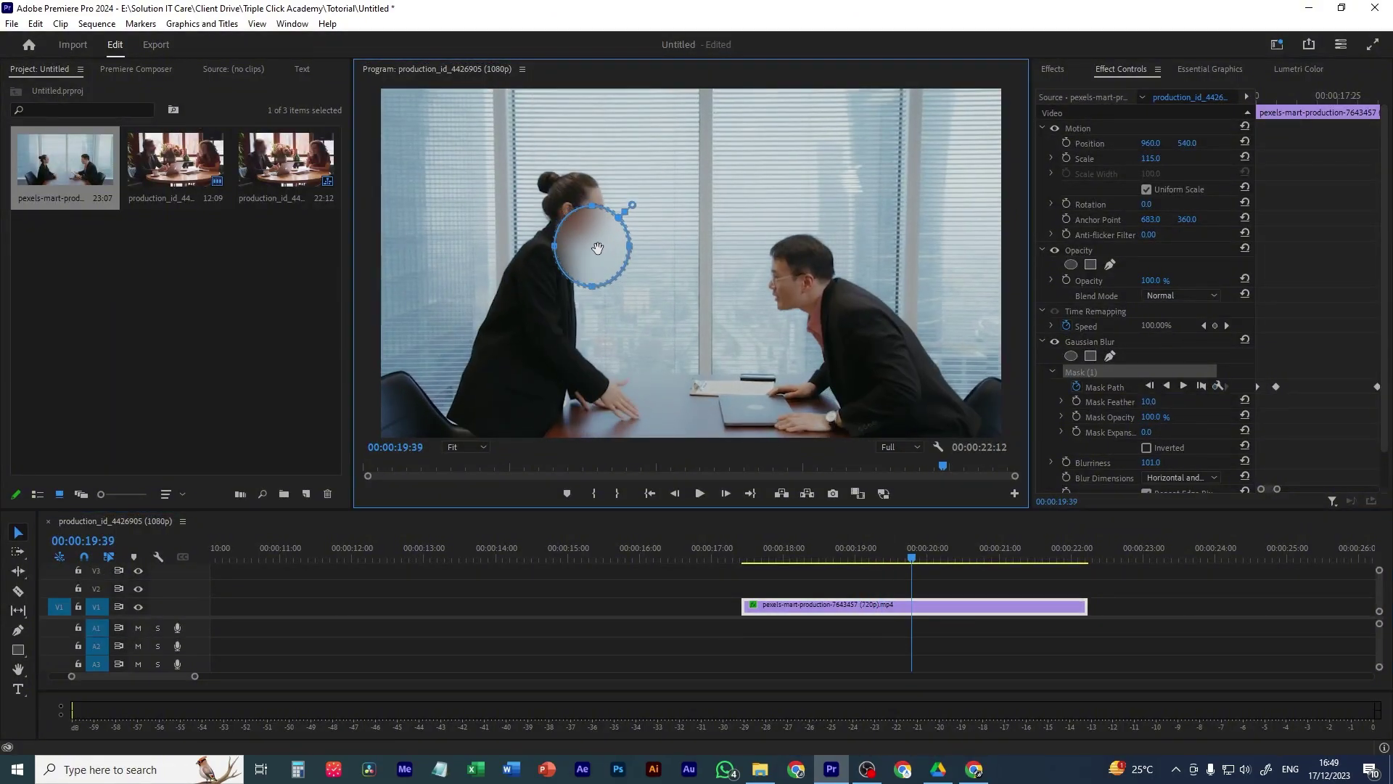
drag(597, 249, 576, 206)
- Keyframe the mask over the standing woman's face from 00:00:20:17 through the handshake to the clip's end
drag(934, 552, 951, 559)
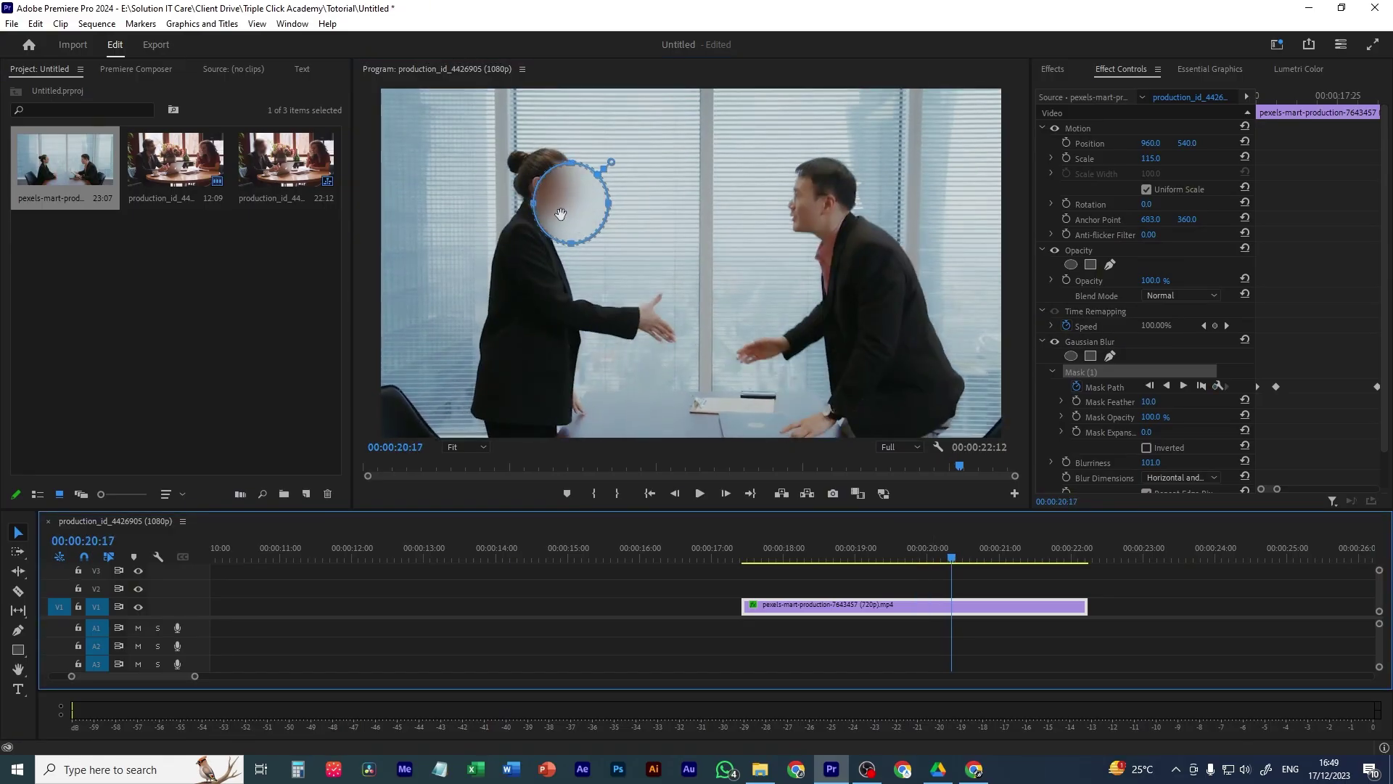
mouse_move(534, 198)
mouse_down()
mouse_move(525, 189)
mouse_move(537, 194)
mouse_up()
drag(964, 564, 975, 560)
drag(550, 201, 536, 210)
click(1011, 555)
click(1045, 562)
click(1074, 563)
- Play back the second clip, also at enlarged size, to check that the blur follows the woman's face
click(747, 554)
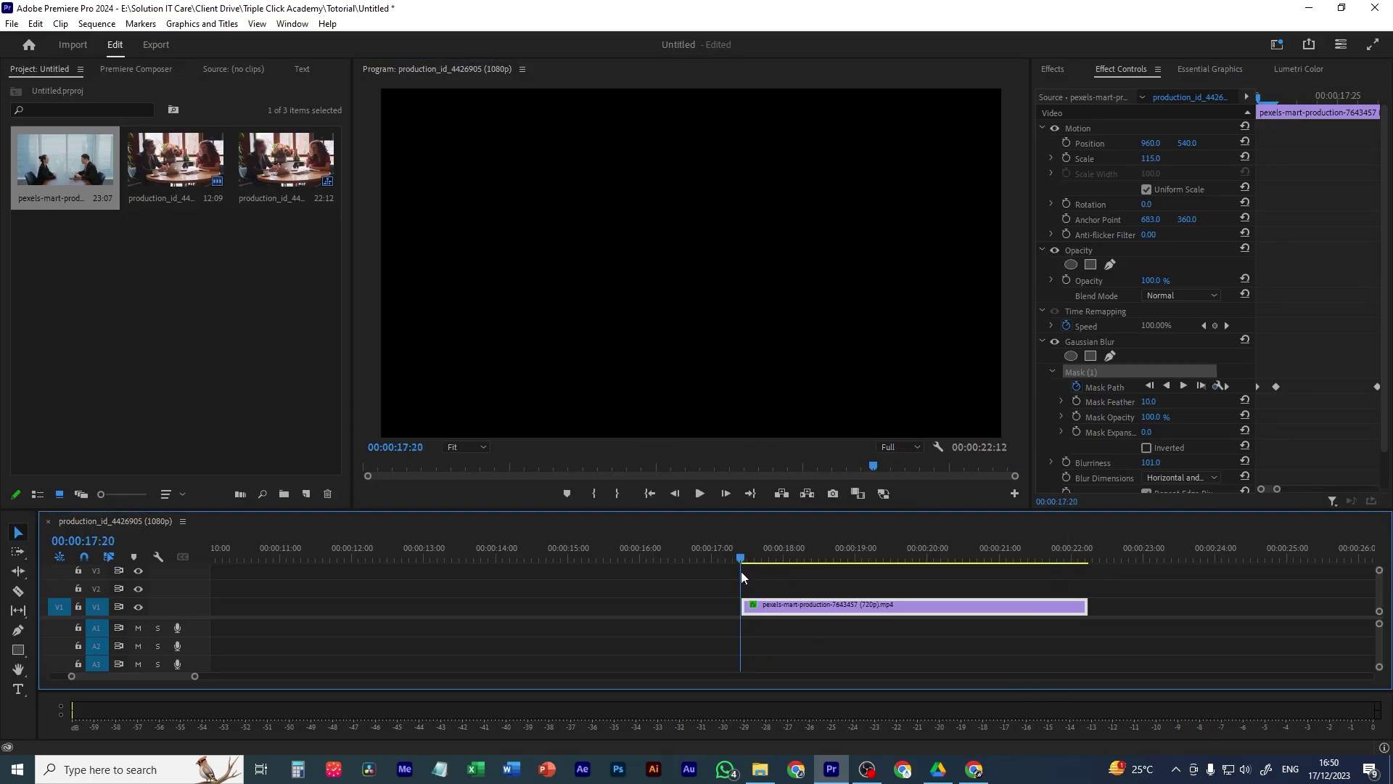
key(space)
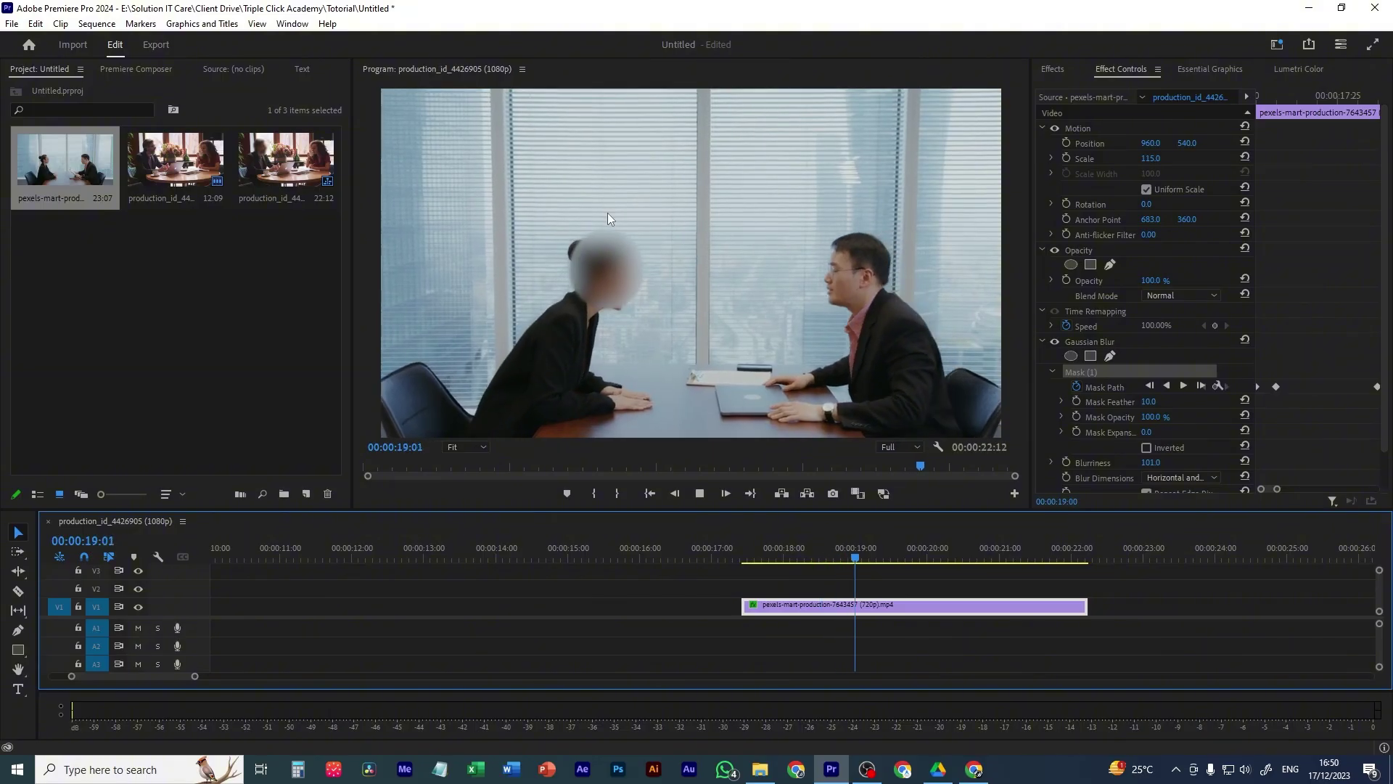
key(space)
key(grave)
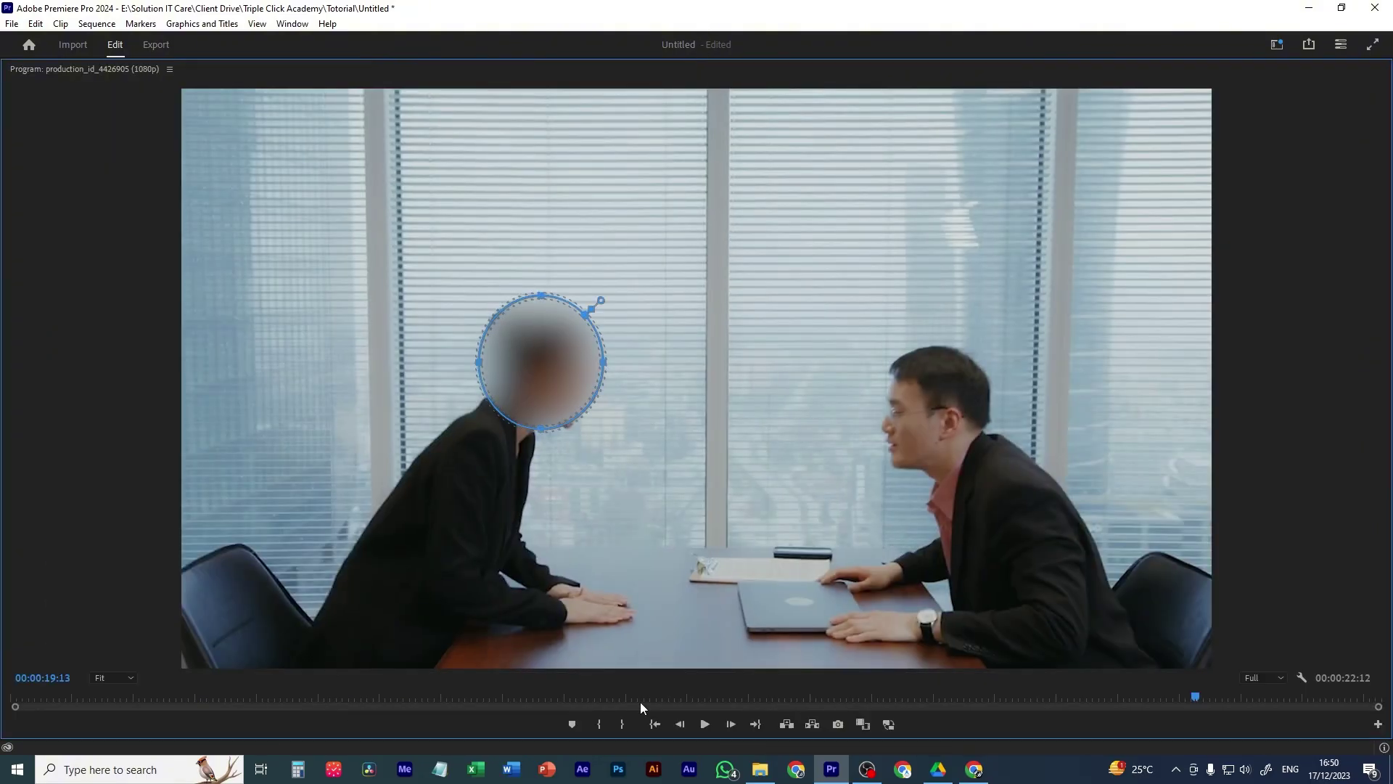
drag(1177, 695, 1087, 702)
key(space)
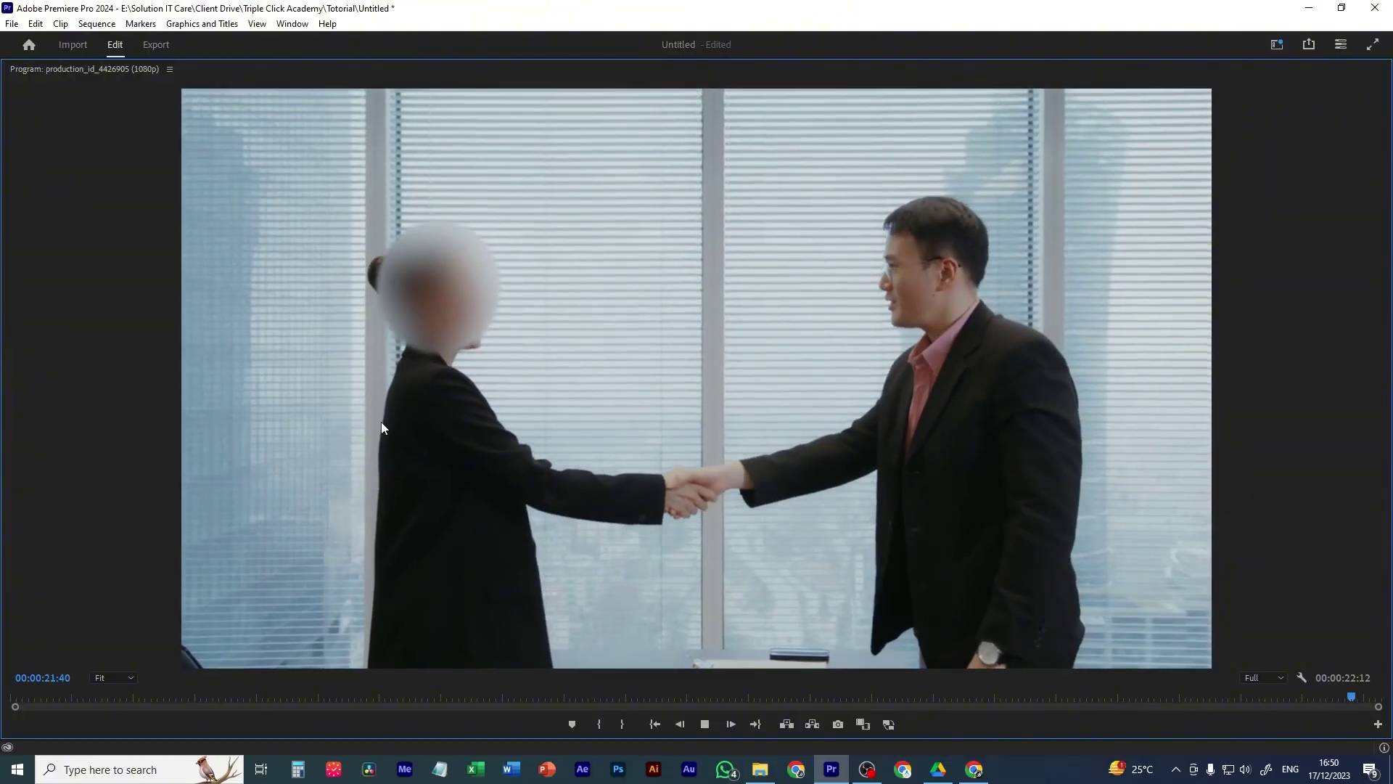
key(space)
key(grave)
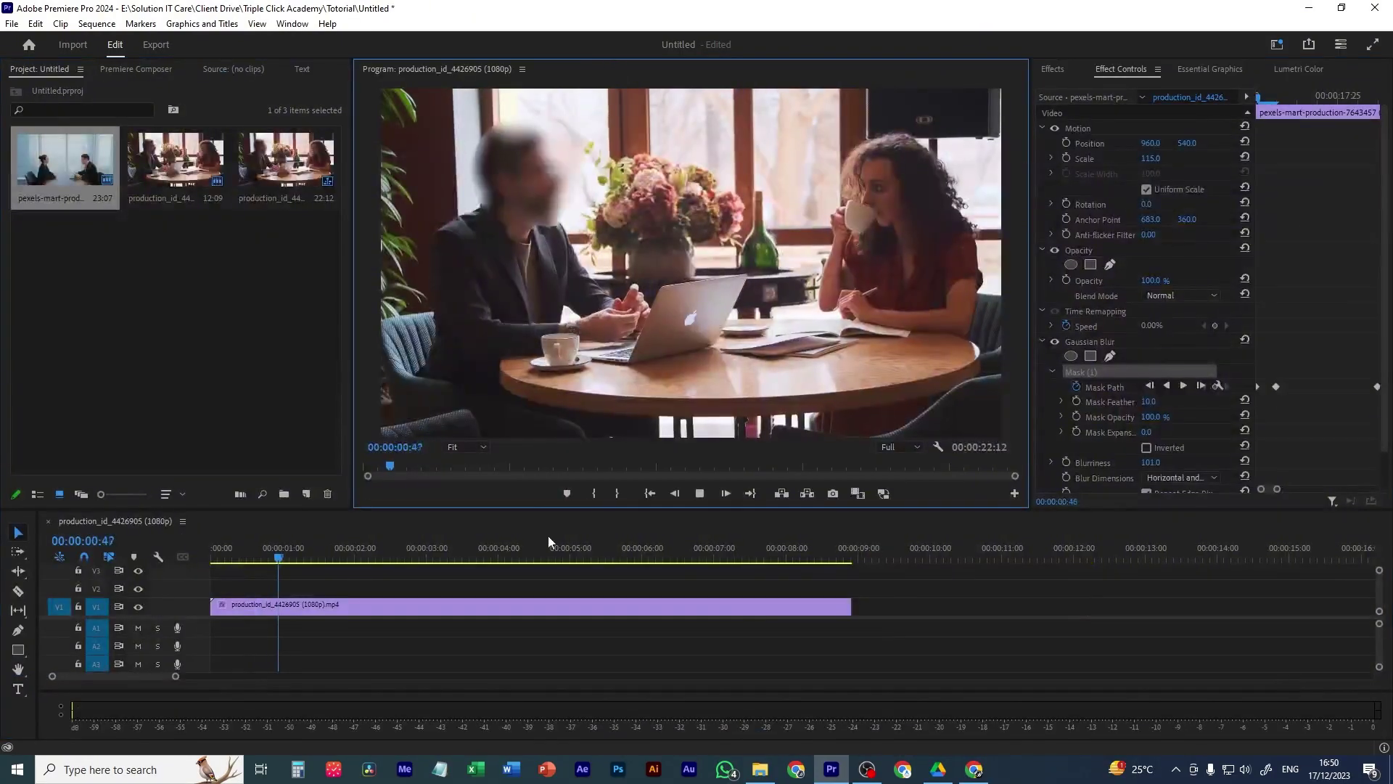
- Compare the Mask Path keyframes of the manually masked second clip with those of the automatically tracked first clip
drag(174, 675, 308, 676)
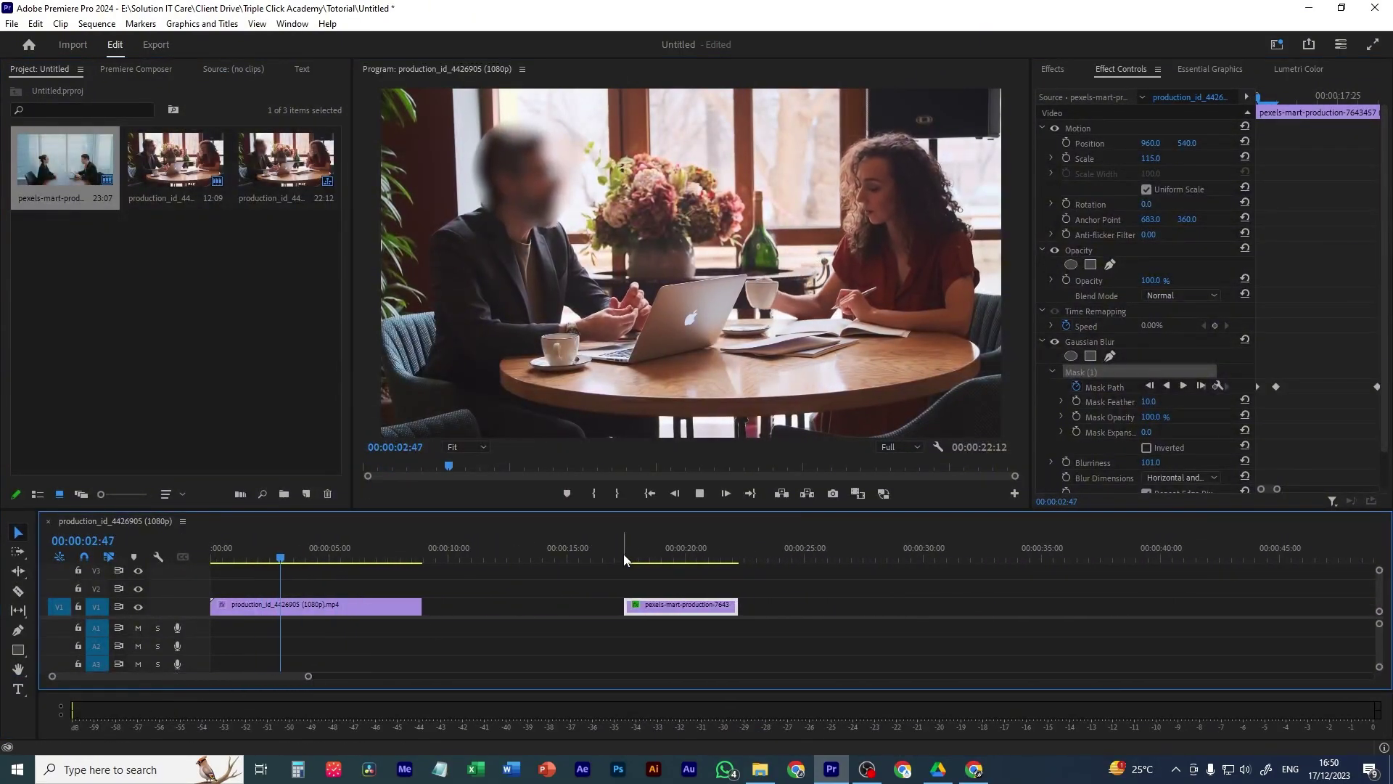
drag(624, 554, 652, 554)
click(682, 573)
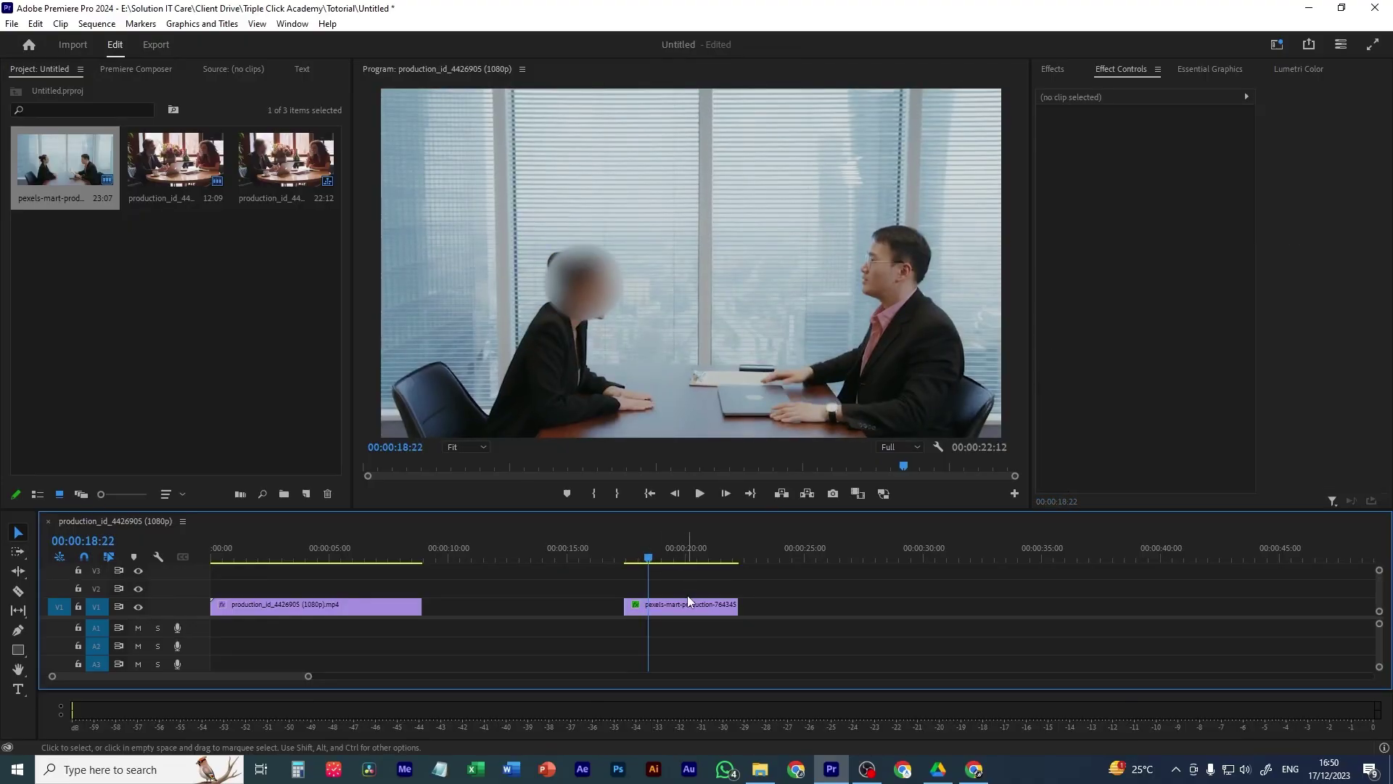
click(690, 610)
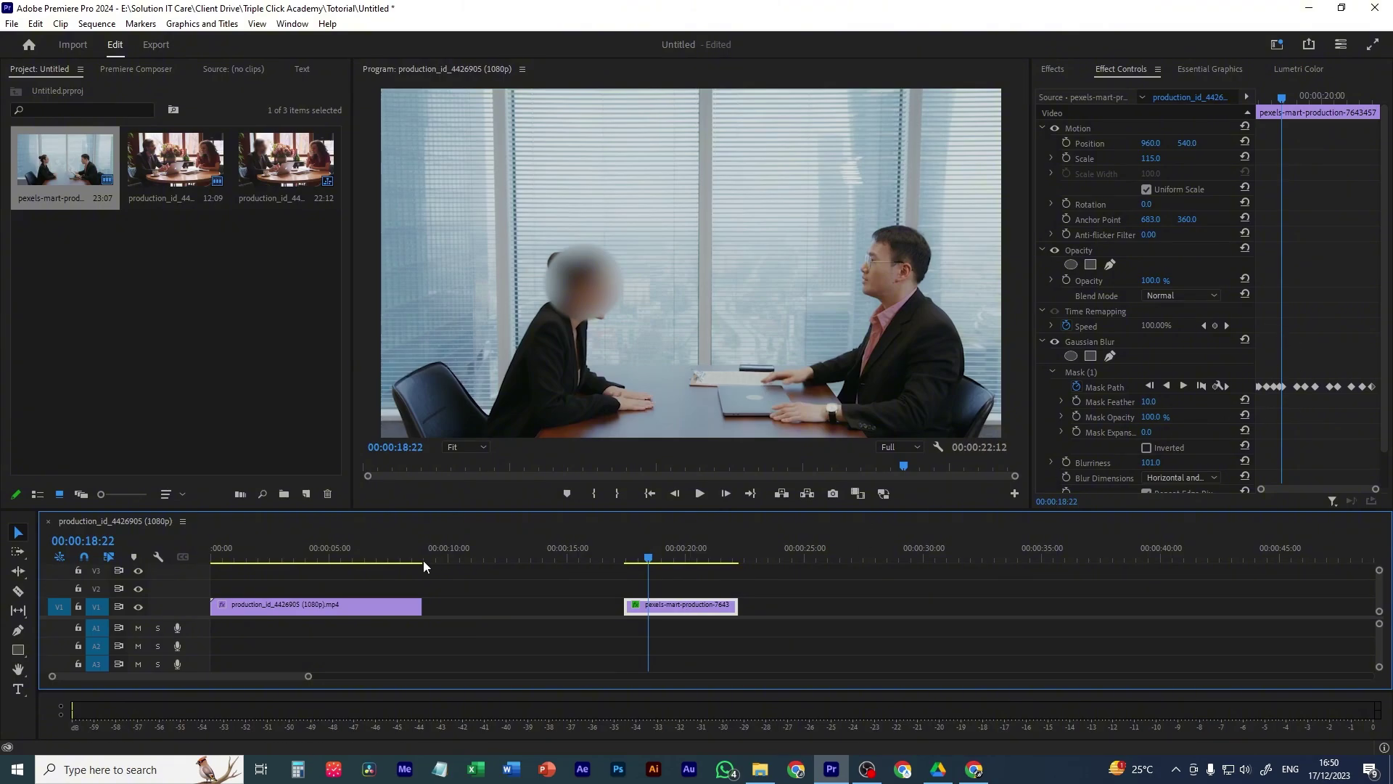
click(311, 563)
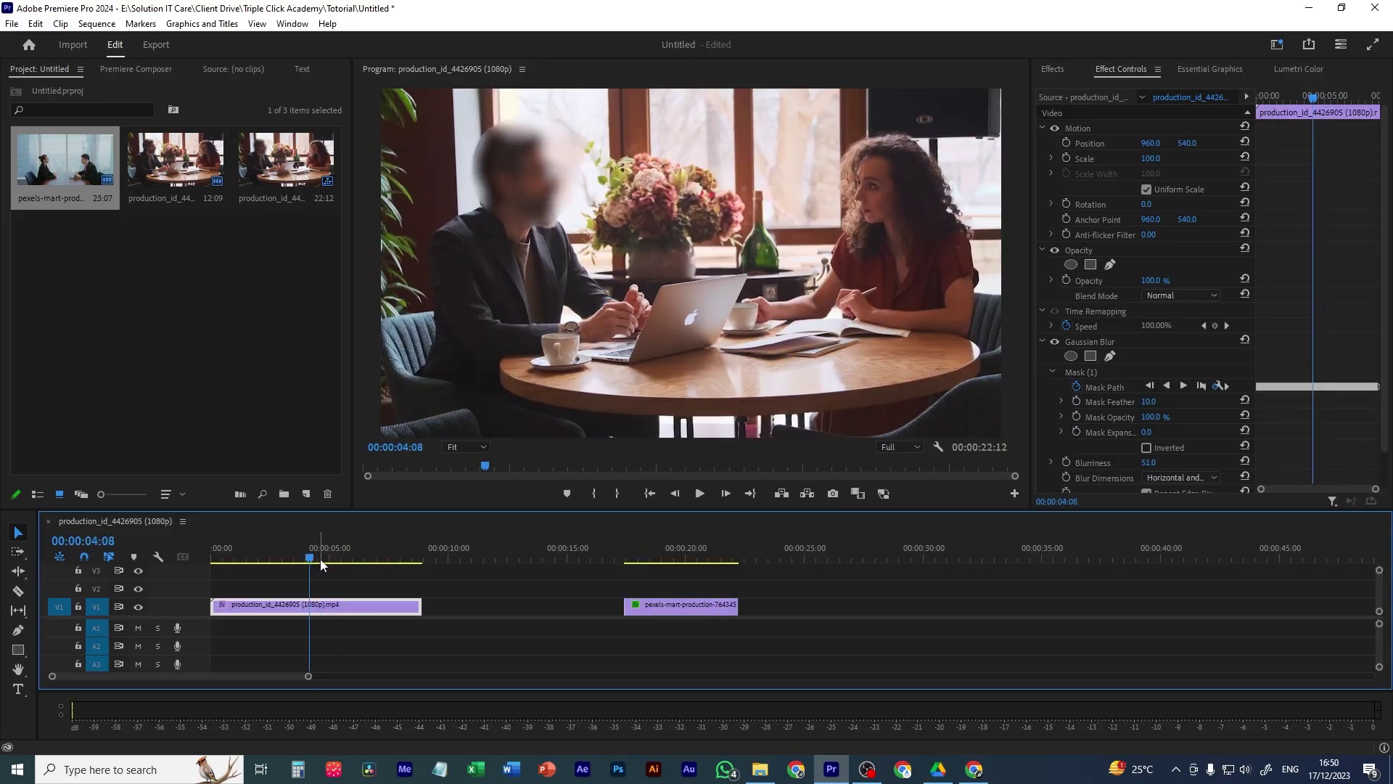